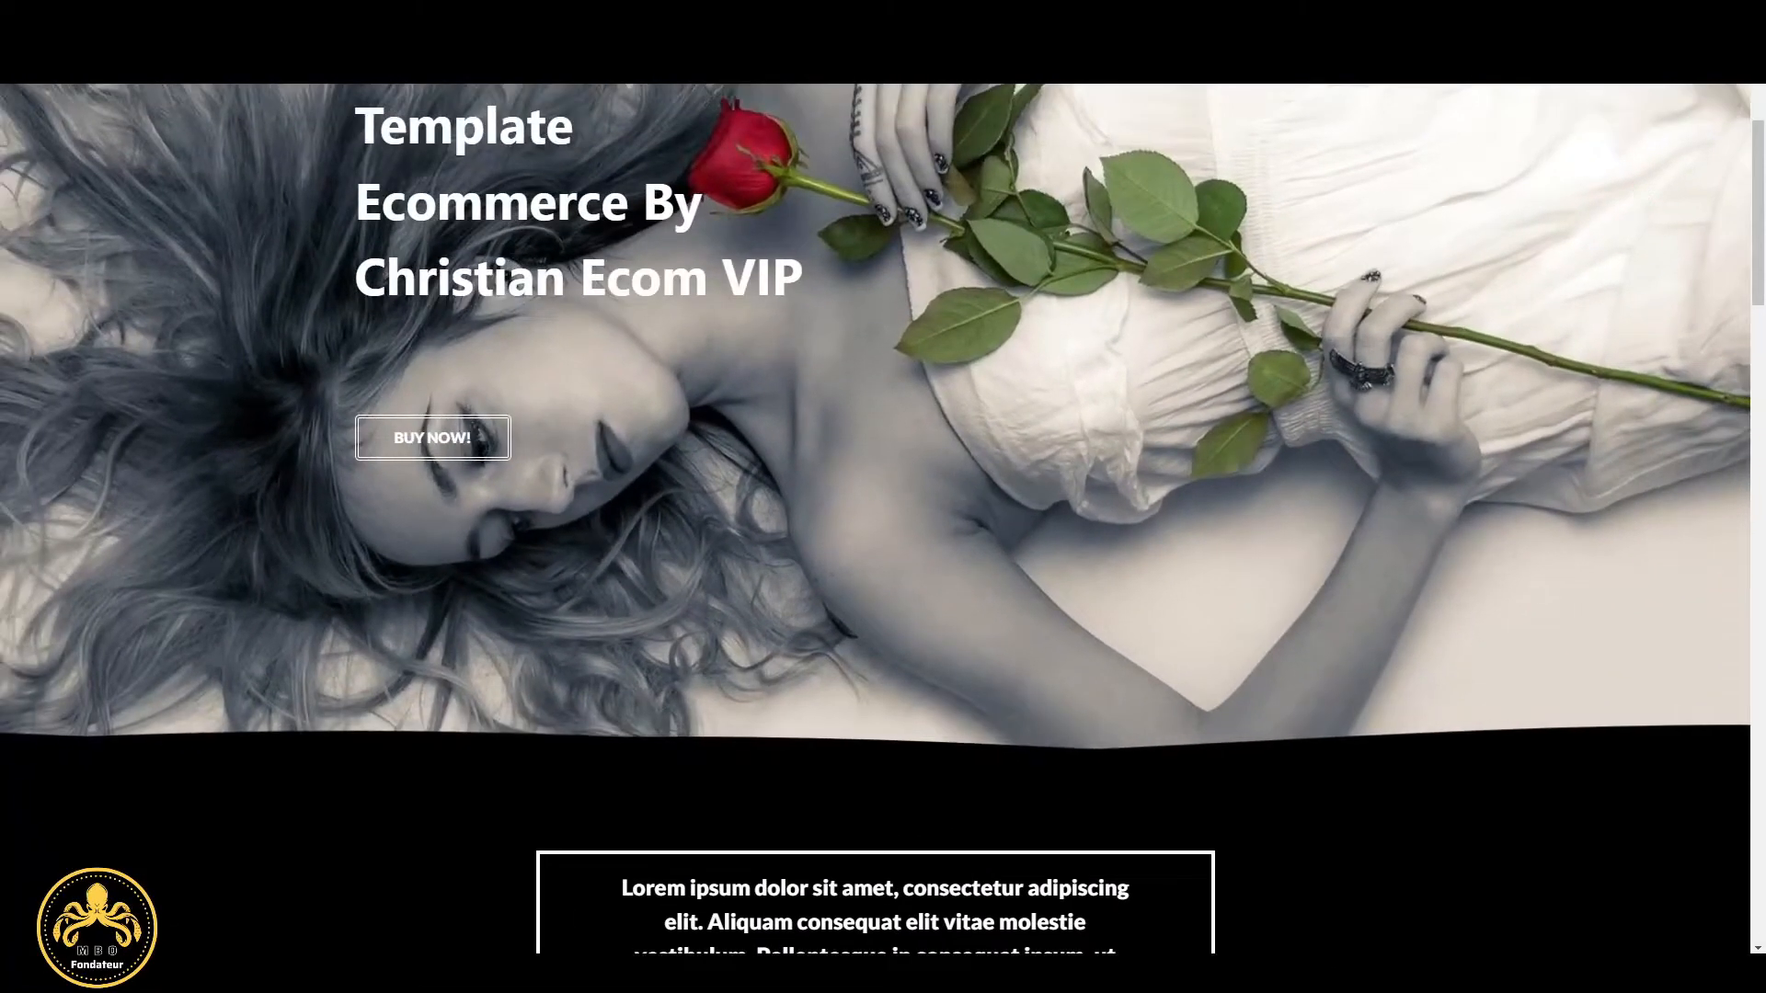
# Step: Preview Template 10 from the contest's template gallery, look over its page and close the preview
pyautogui.click(552, 14)
pyautogui.scroll(-3, 953, 607)
pyautogui.scroll(-3, 951, 606)
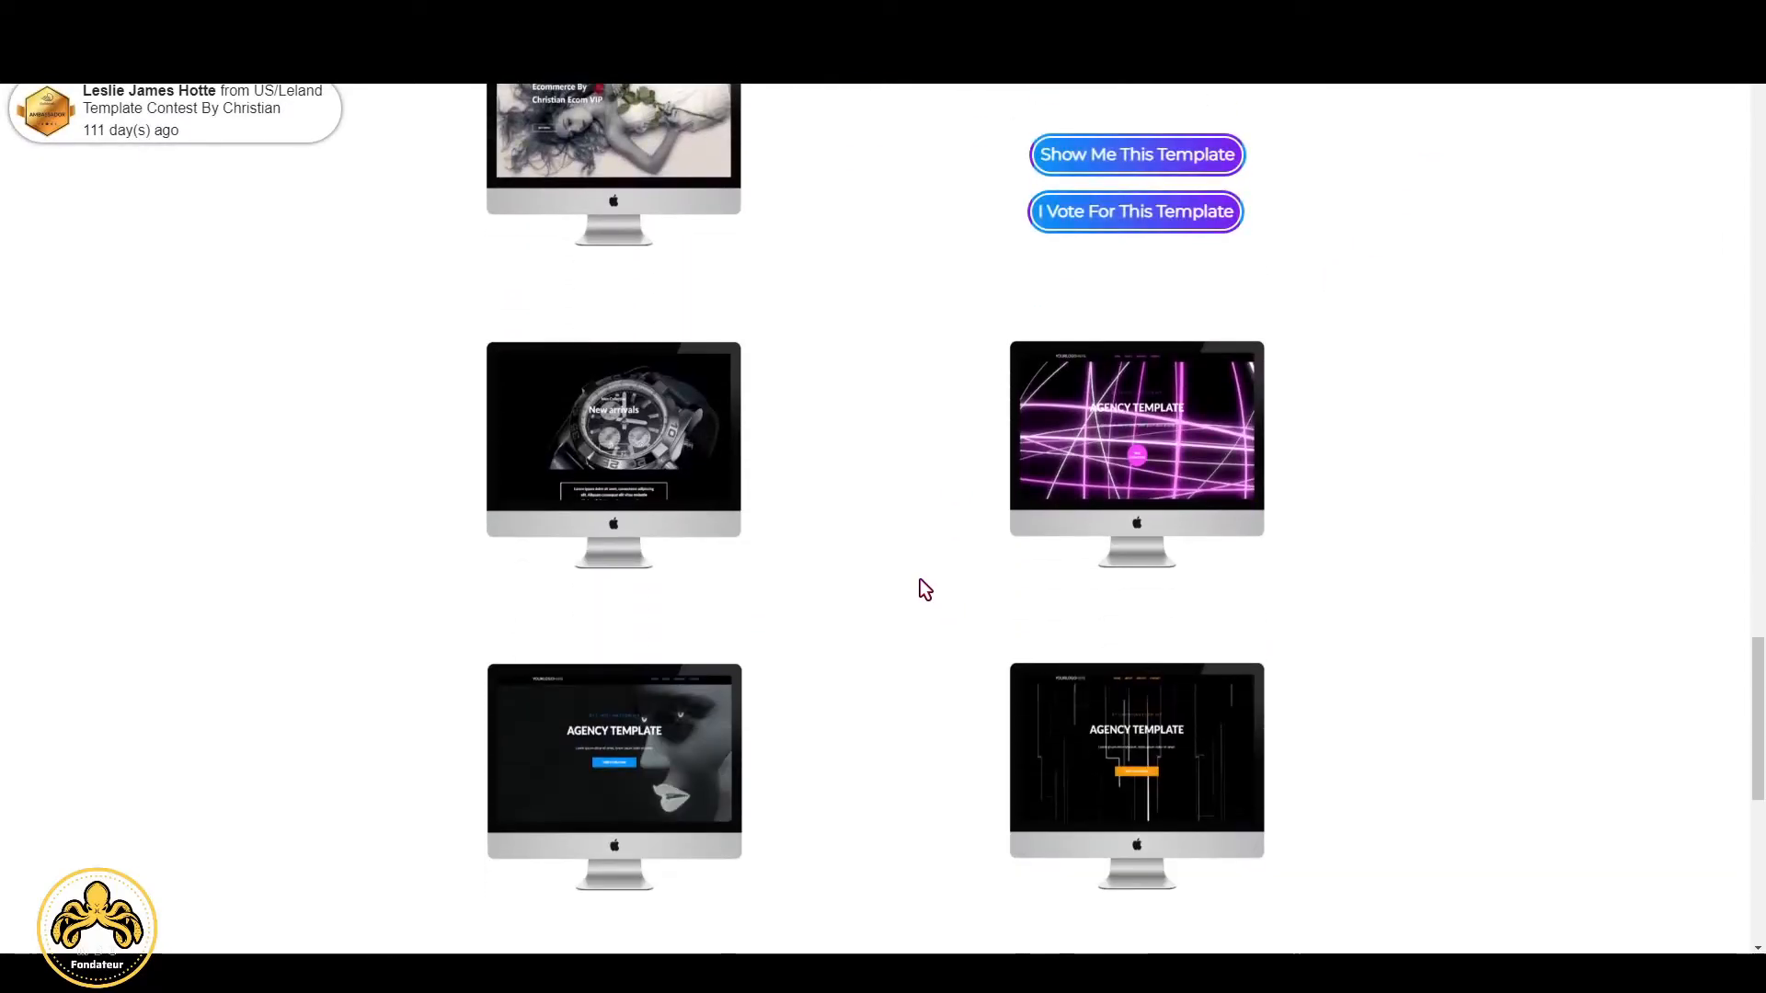
pyautogui.scroll(-5, 911, 651)
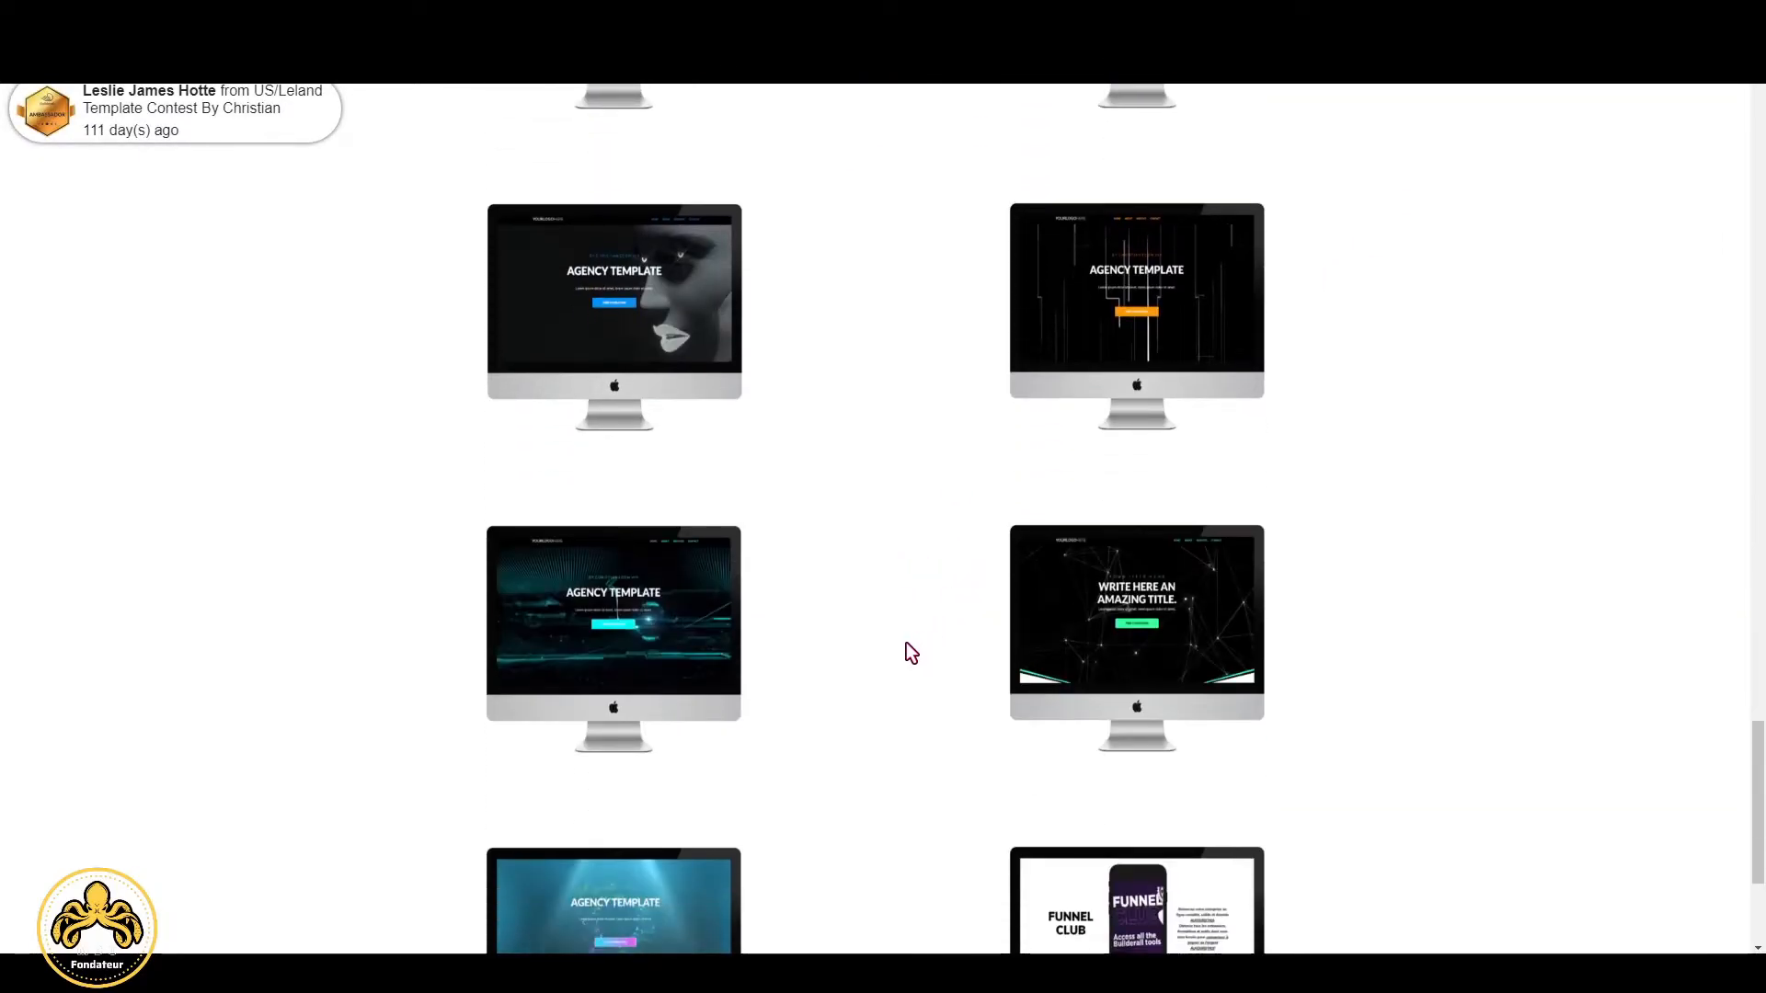
pyautogui.moveTo(1106, 686)
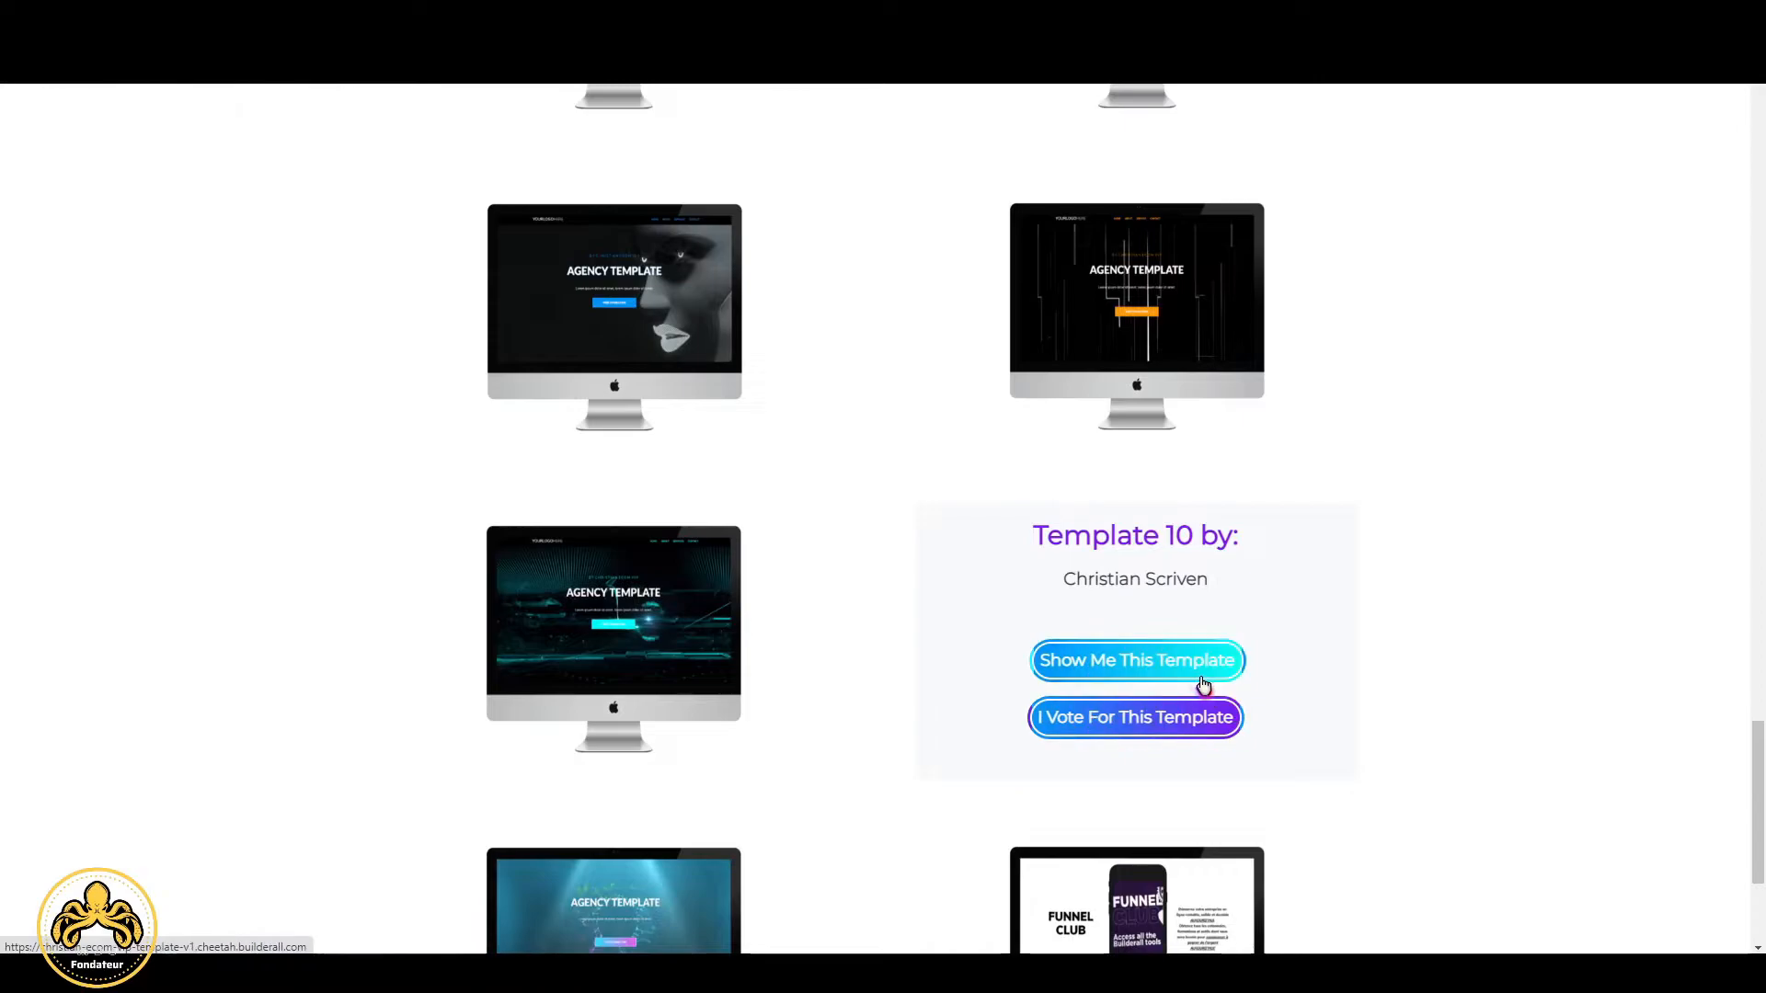
pyautogui.click(1198, 675)
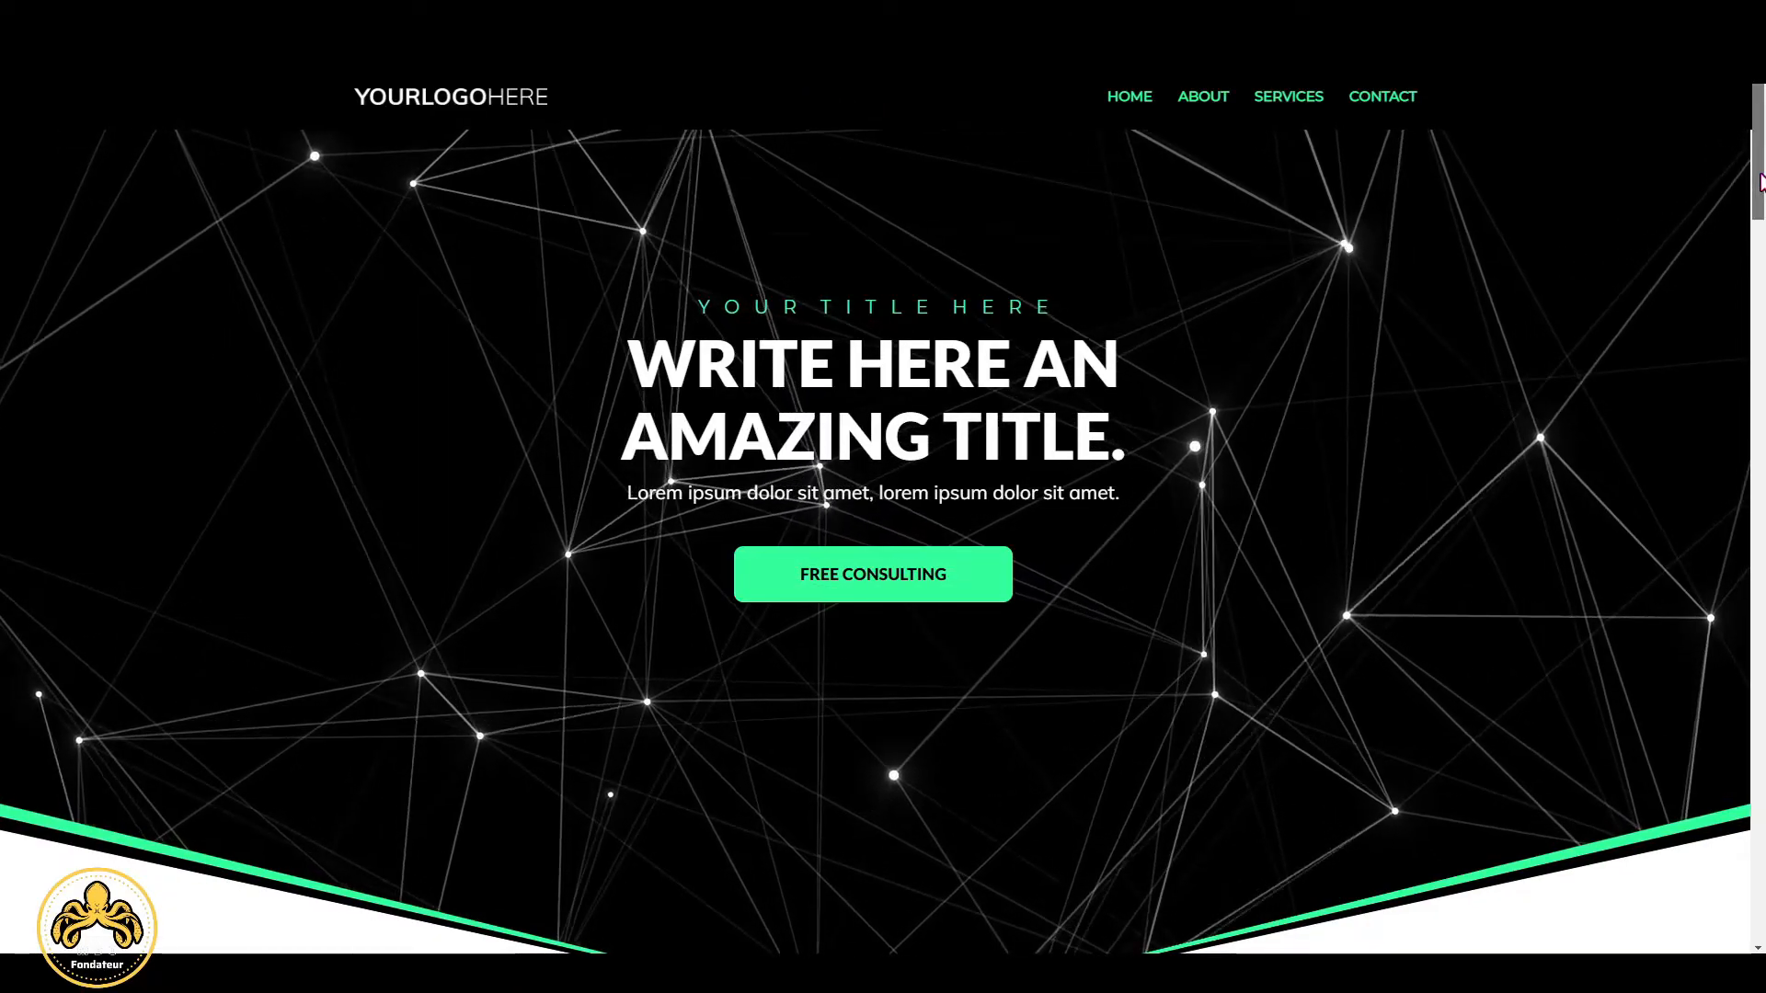
pyautogui.moveTo(1760, 182)
pyautogui.mouseDown()
pyautogui.moveTo(1760, 924)
pyautogui.moveTo(1755, 152)
pyautogui.mouseUp()
pyautogui.hotkey('ctrl', 'w')
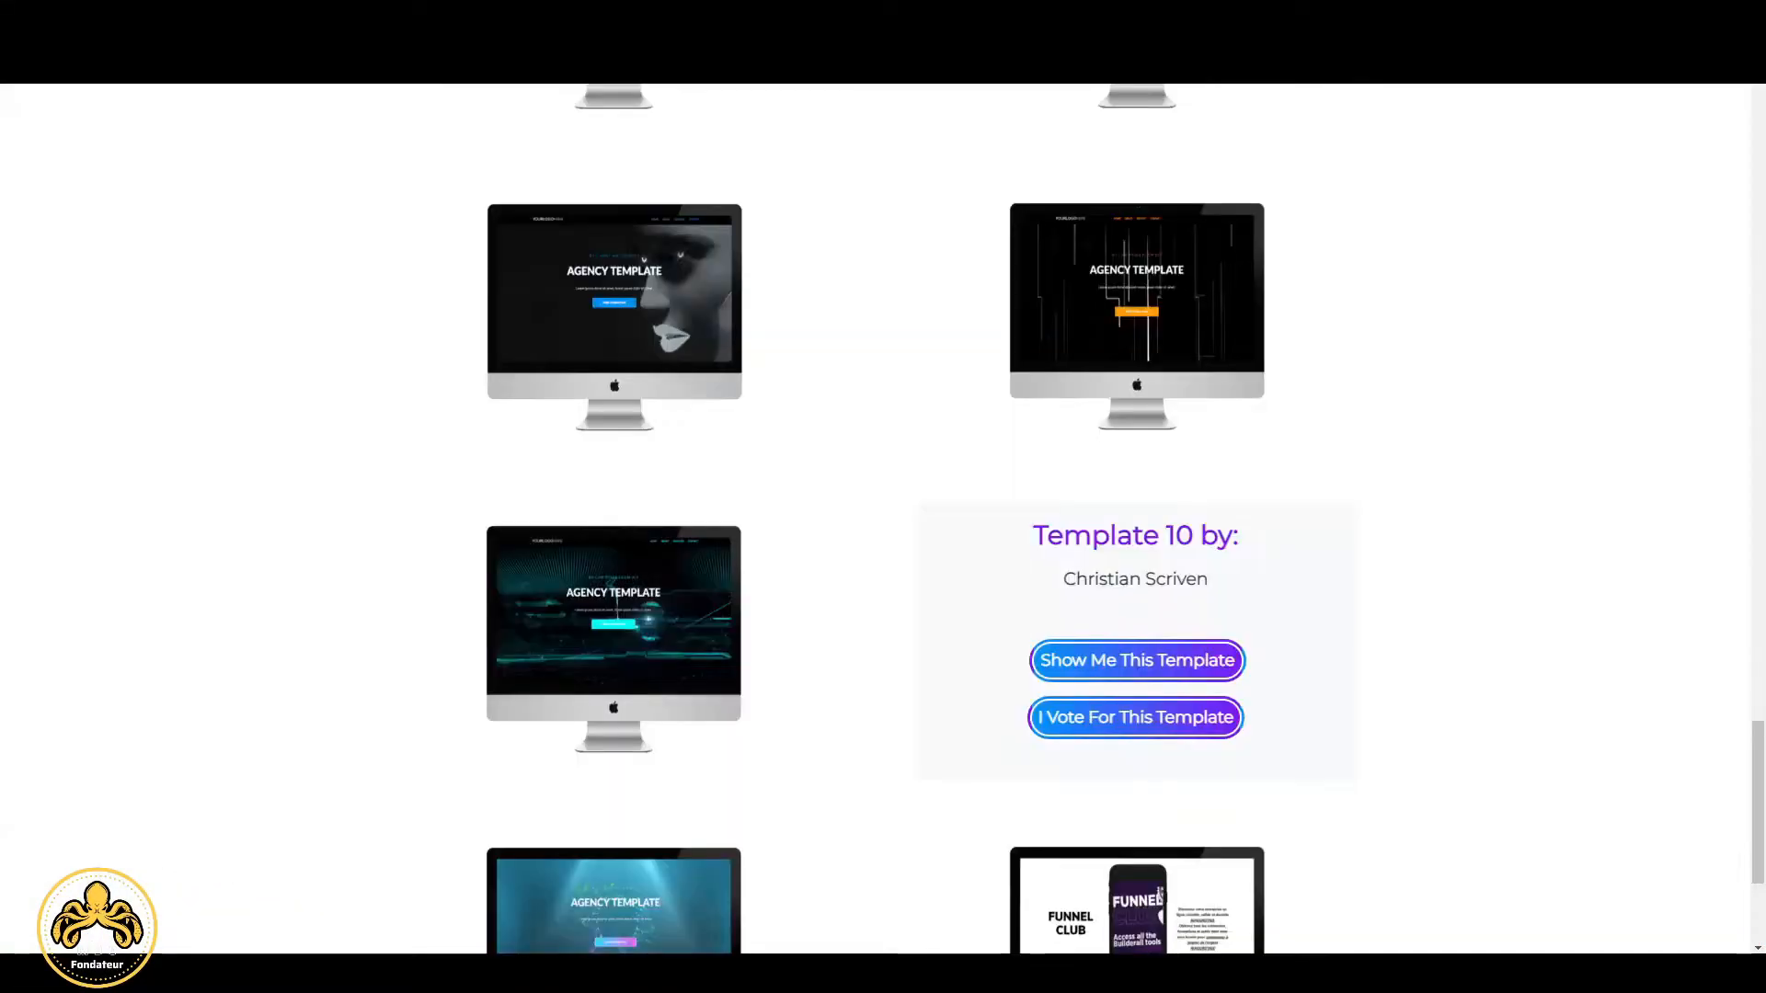
# Step: Vote for Template 08 in the contest's template gallery
pyautogui.moveTo(925, 388)
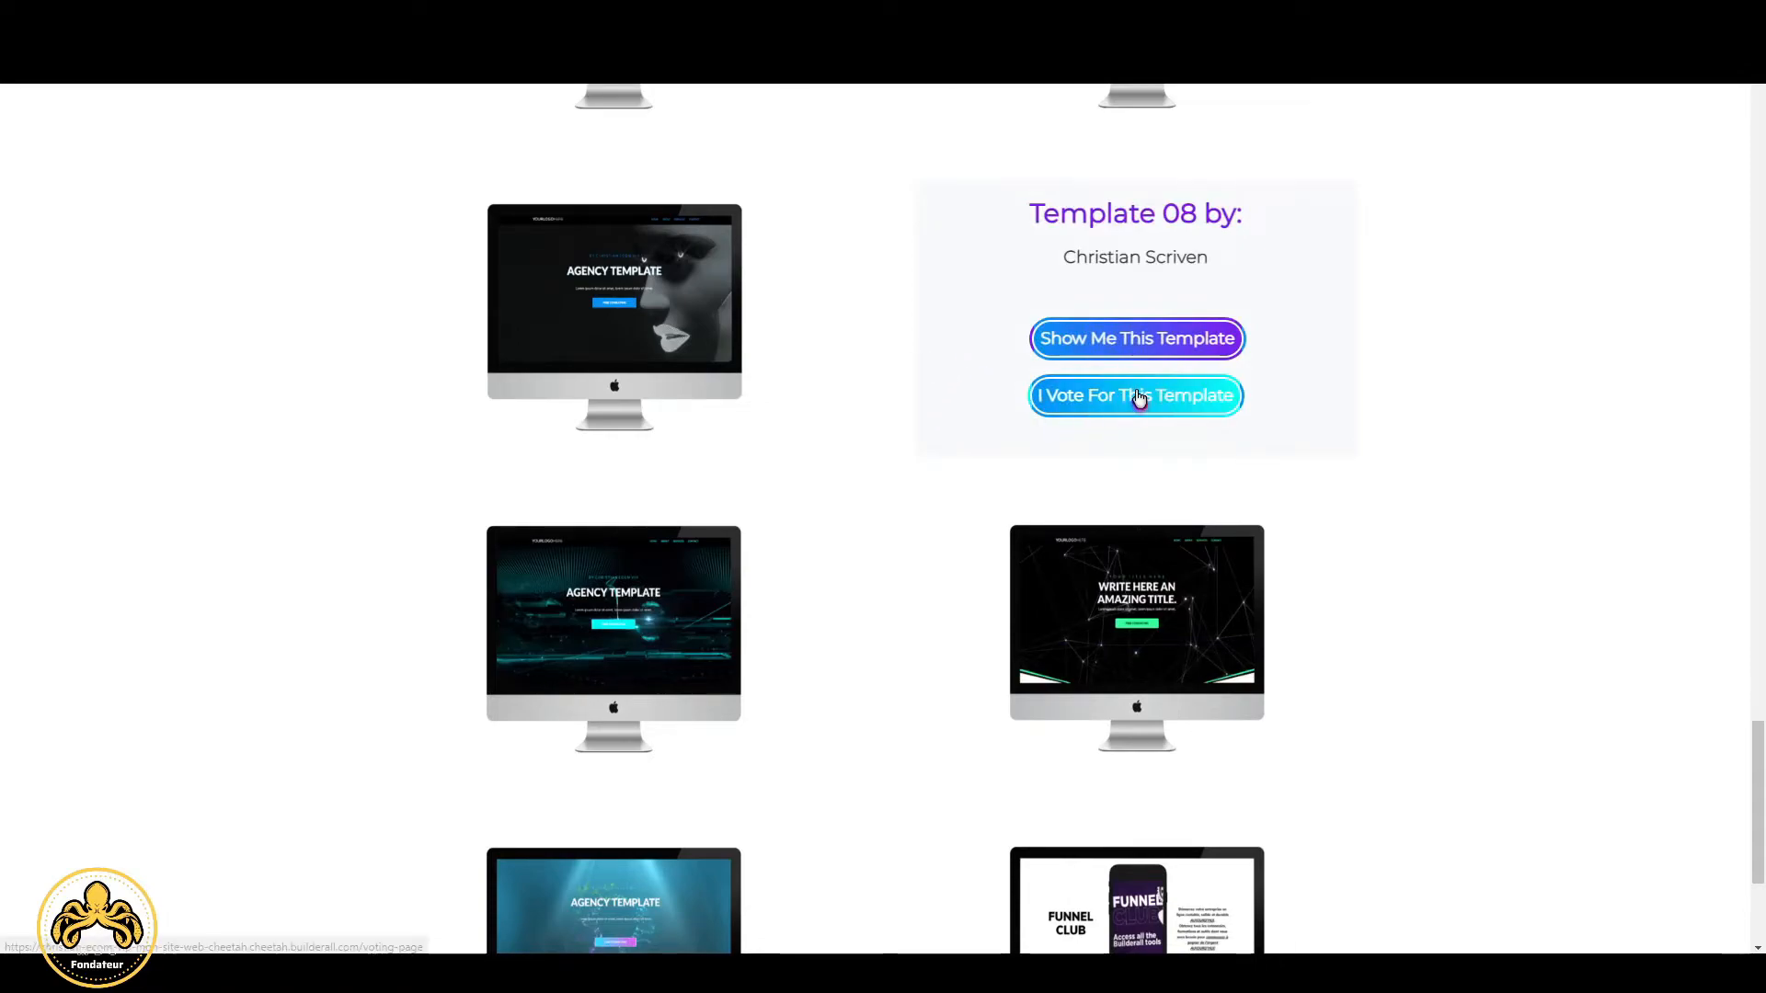
pyautogui.moveTo(790, 596)
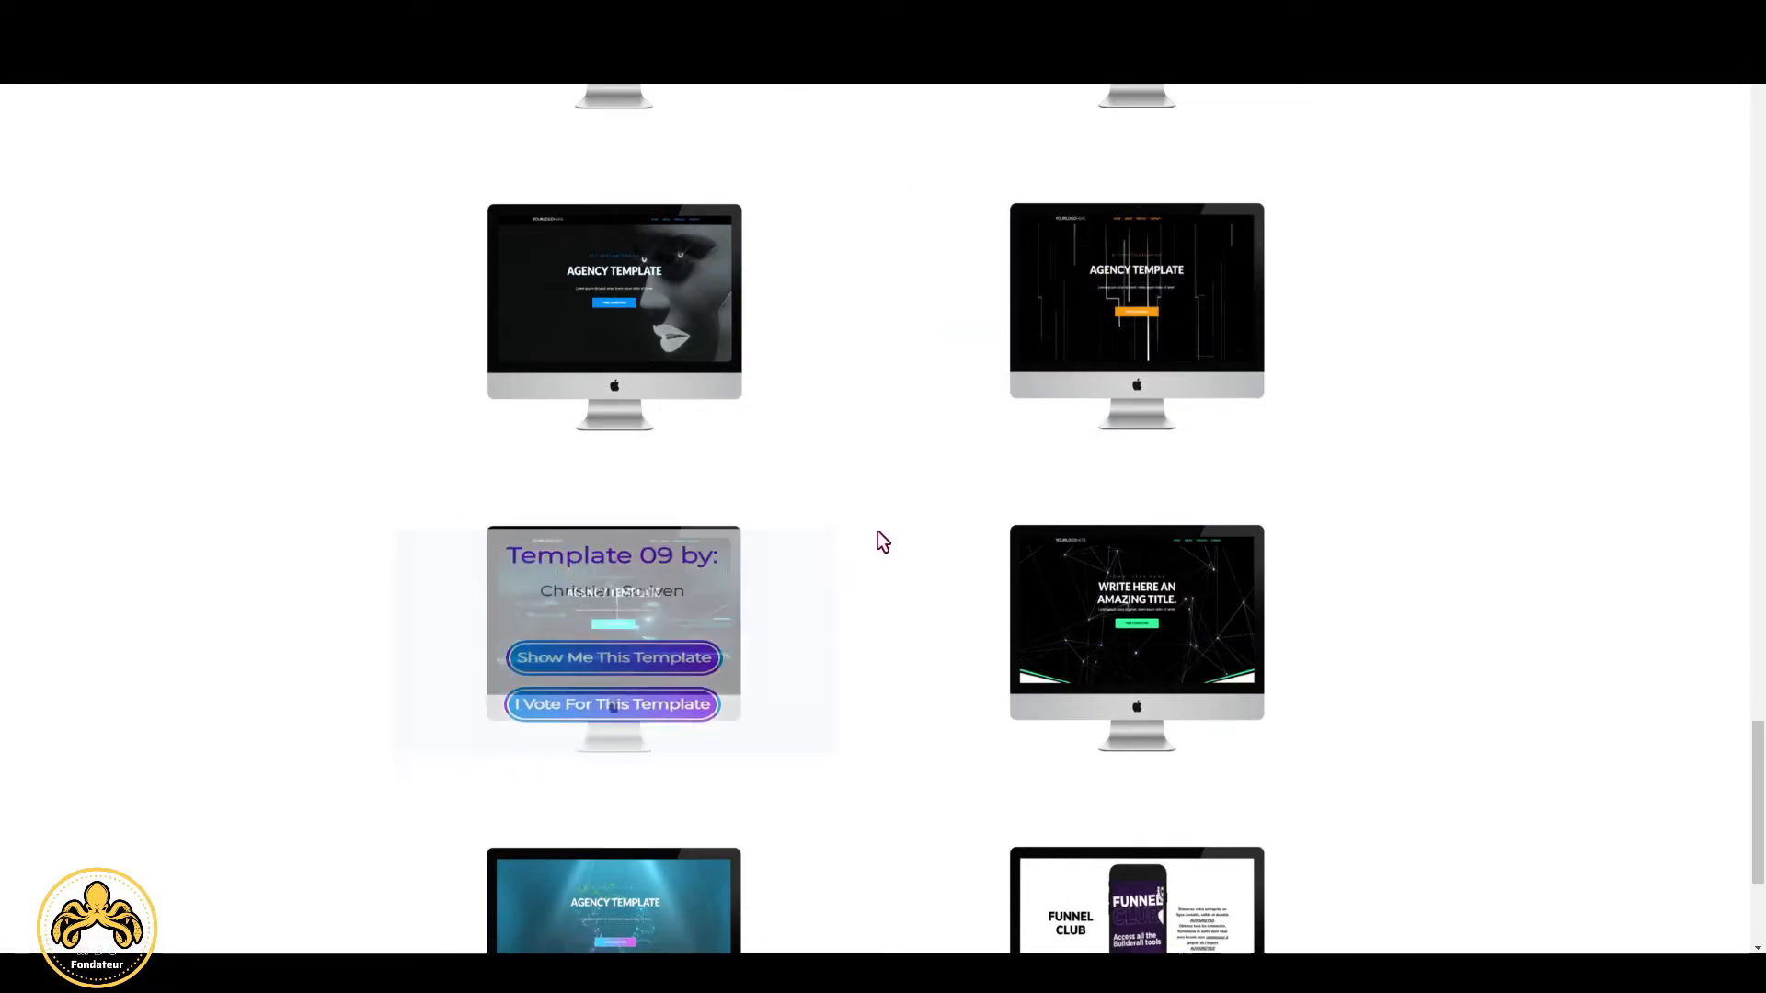
pyautogui.moveTo(1135, 405)
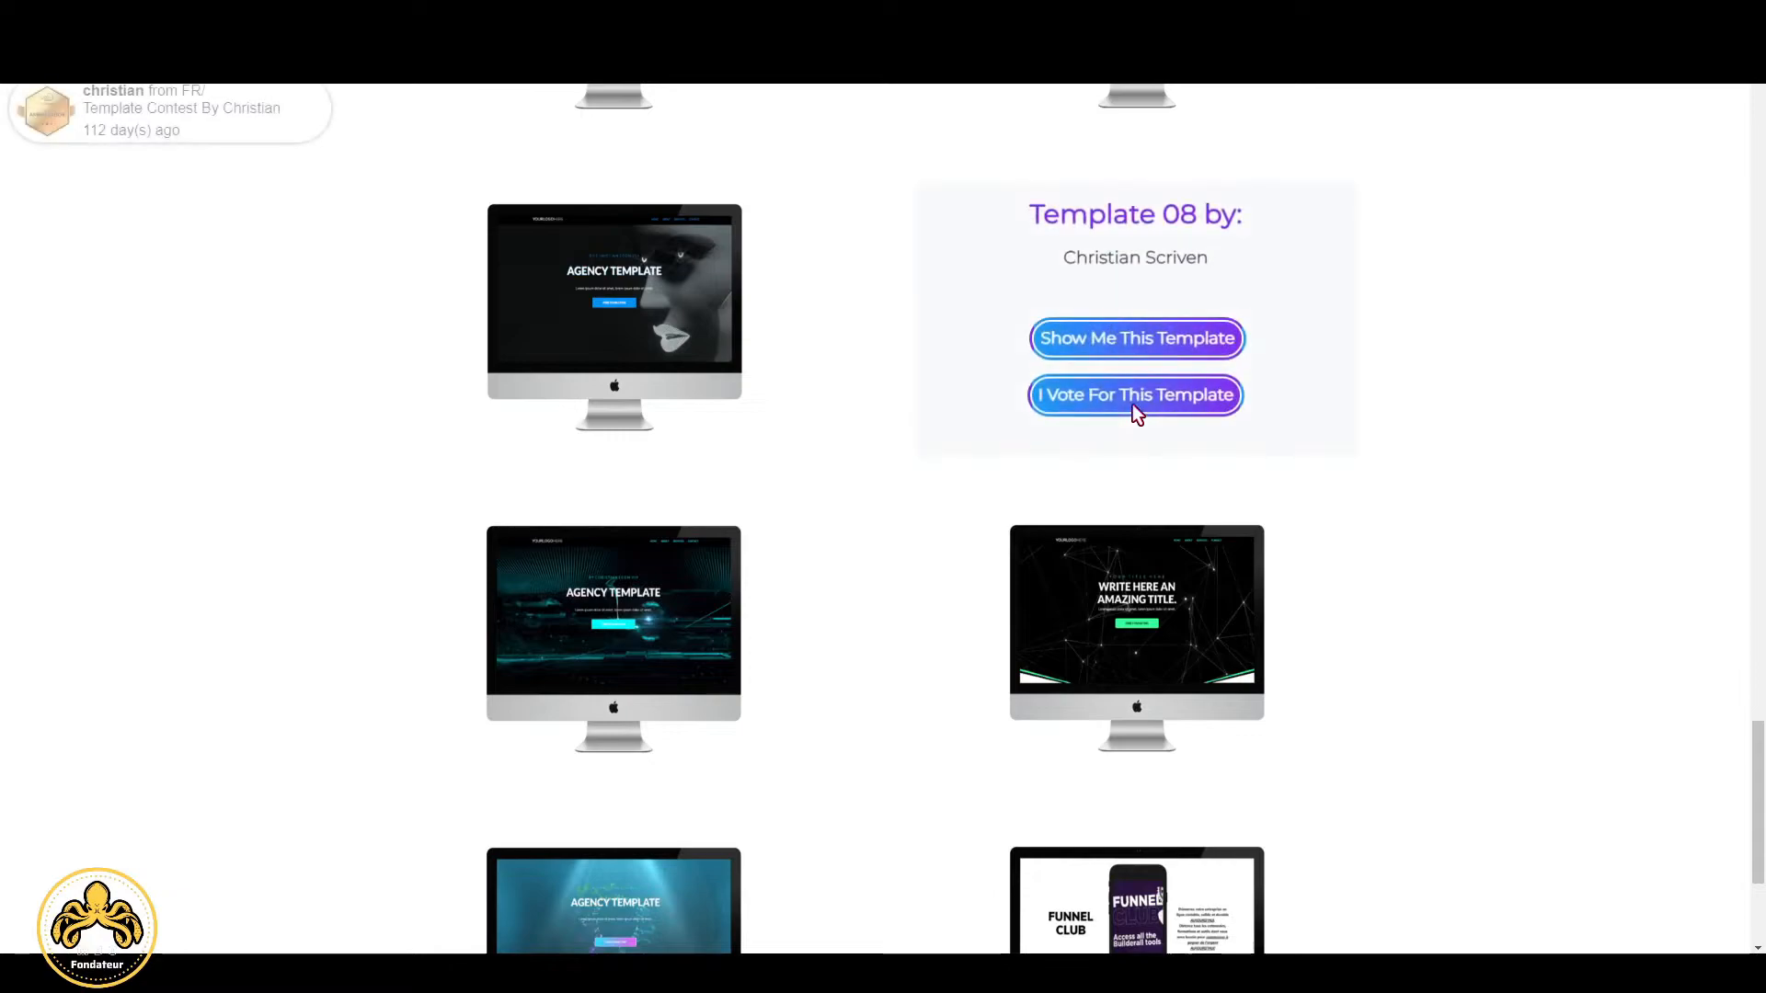
pyautogui.click(1139, 397)
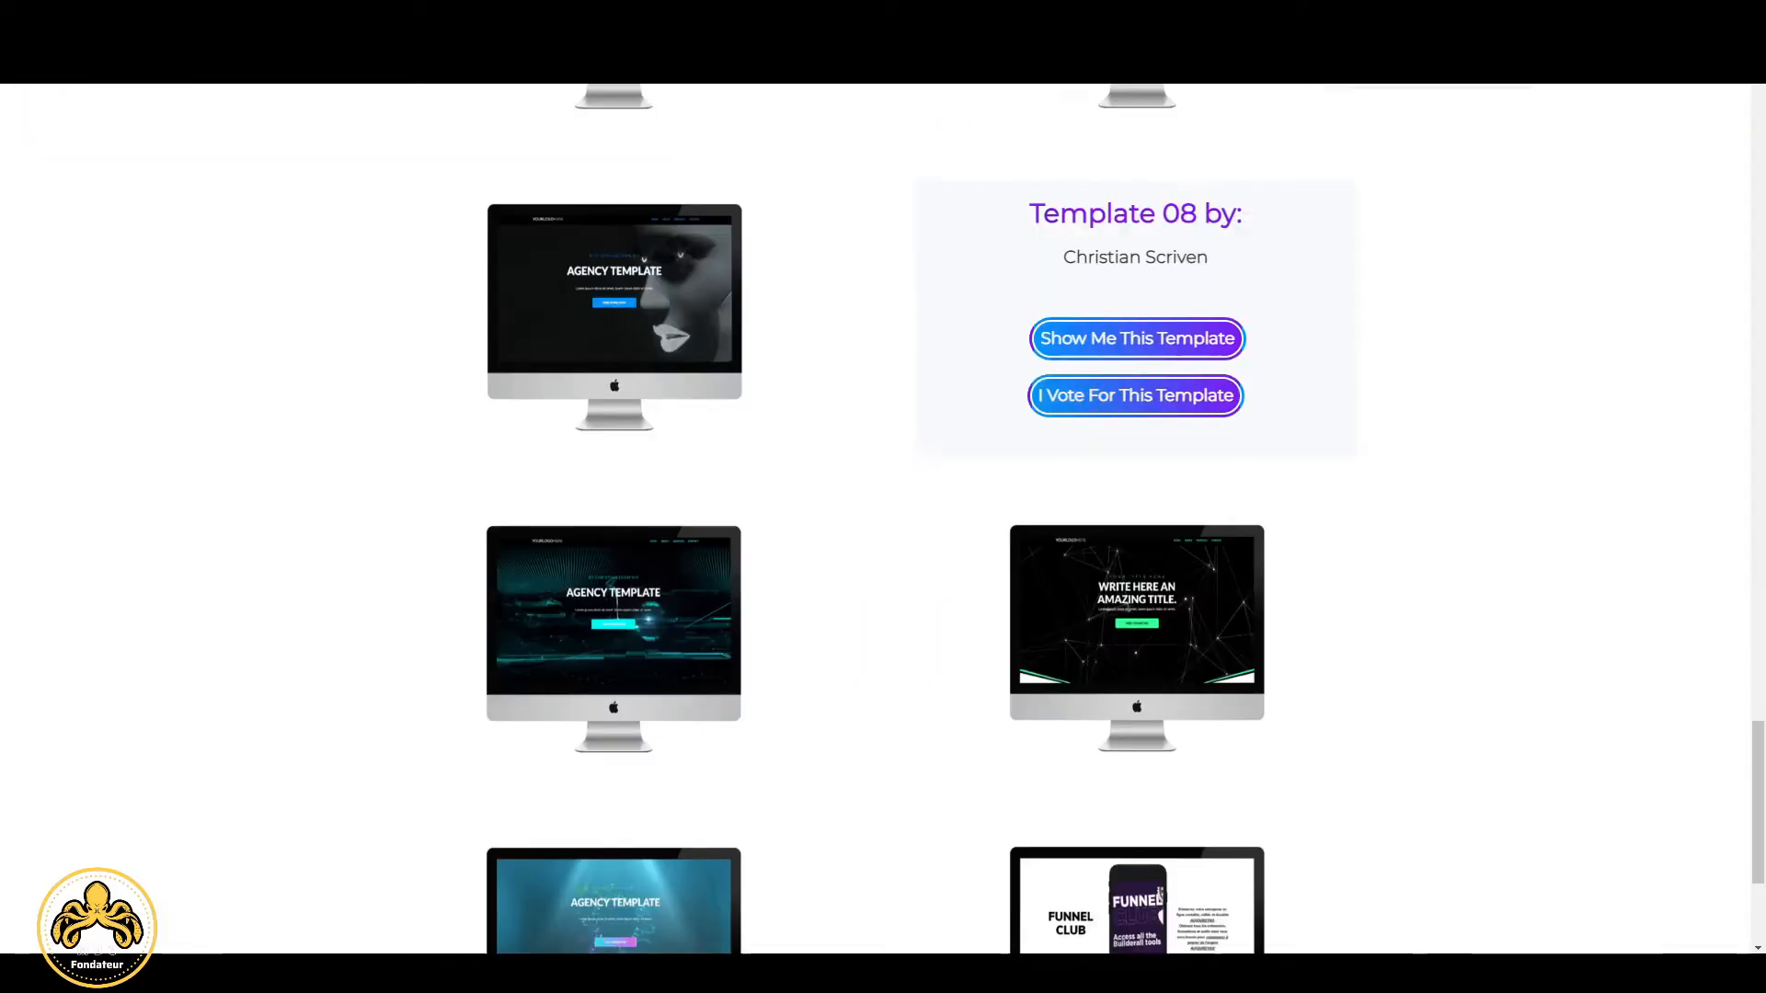
# Step: Switch to the Cheetah site dashboard and open the template contest question in the voting system for editing
pyautogui.moveTo(1262, 609)
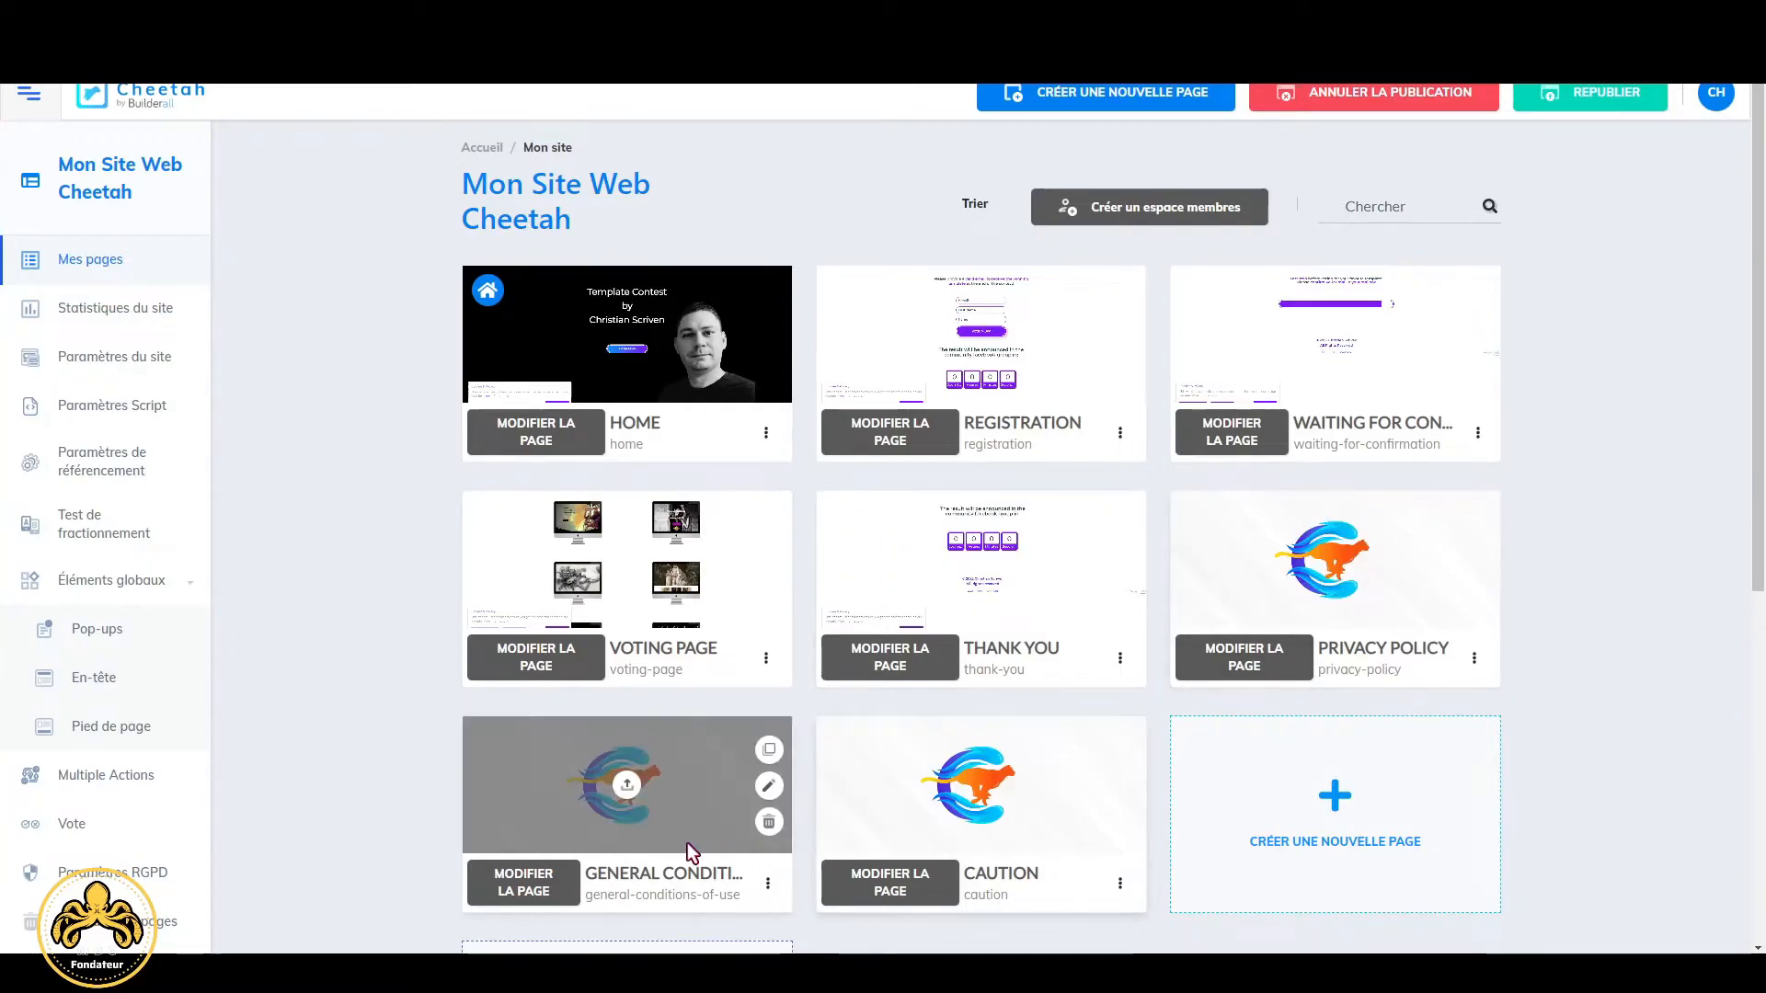
pyautogui.scroll(-2, 697, 814)
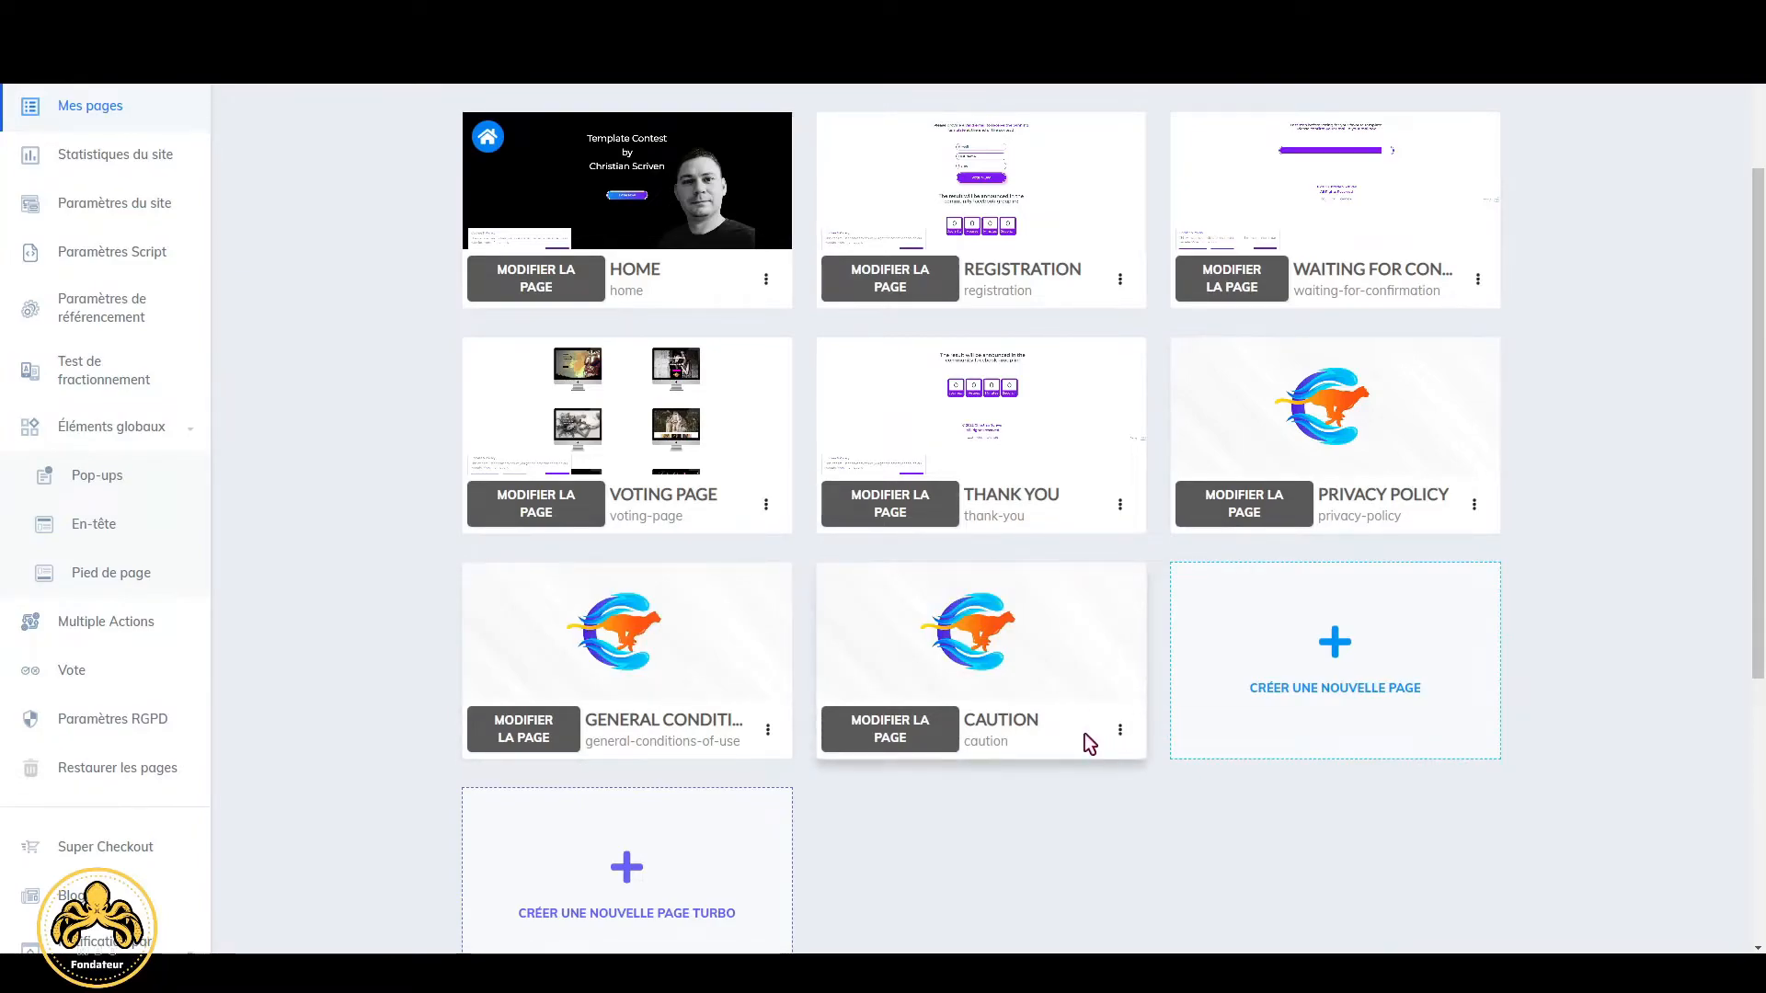
pyautogui.scroll(2, 1012, 734)
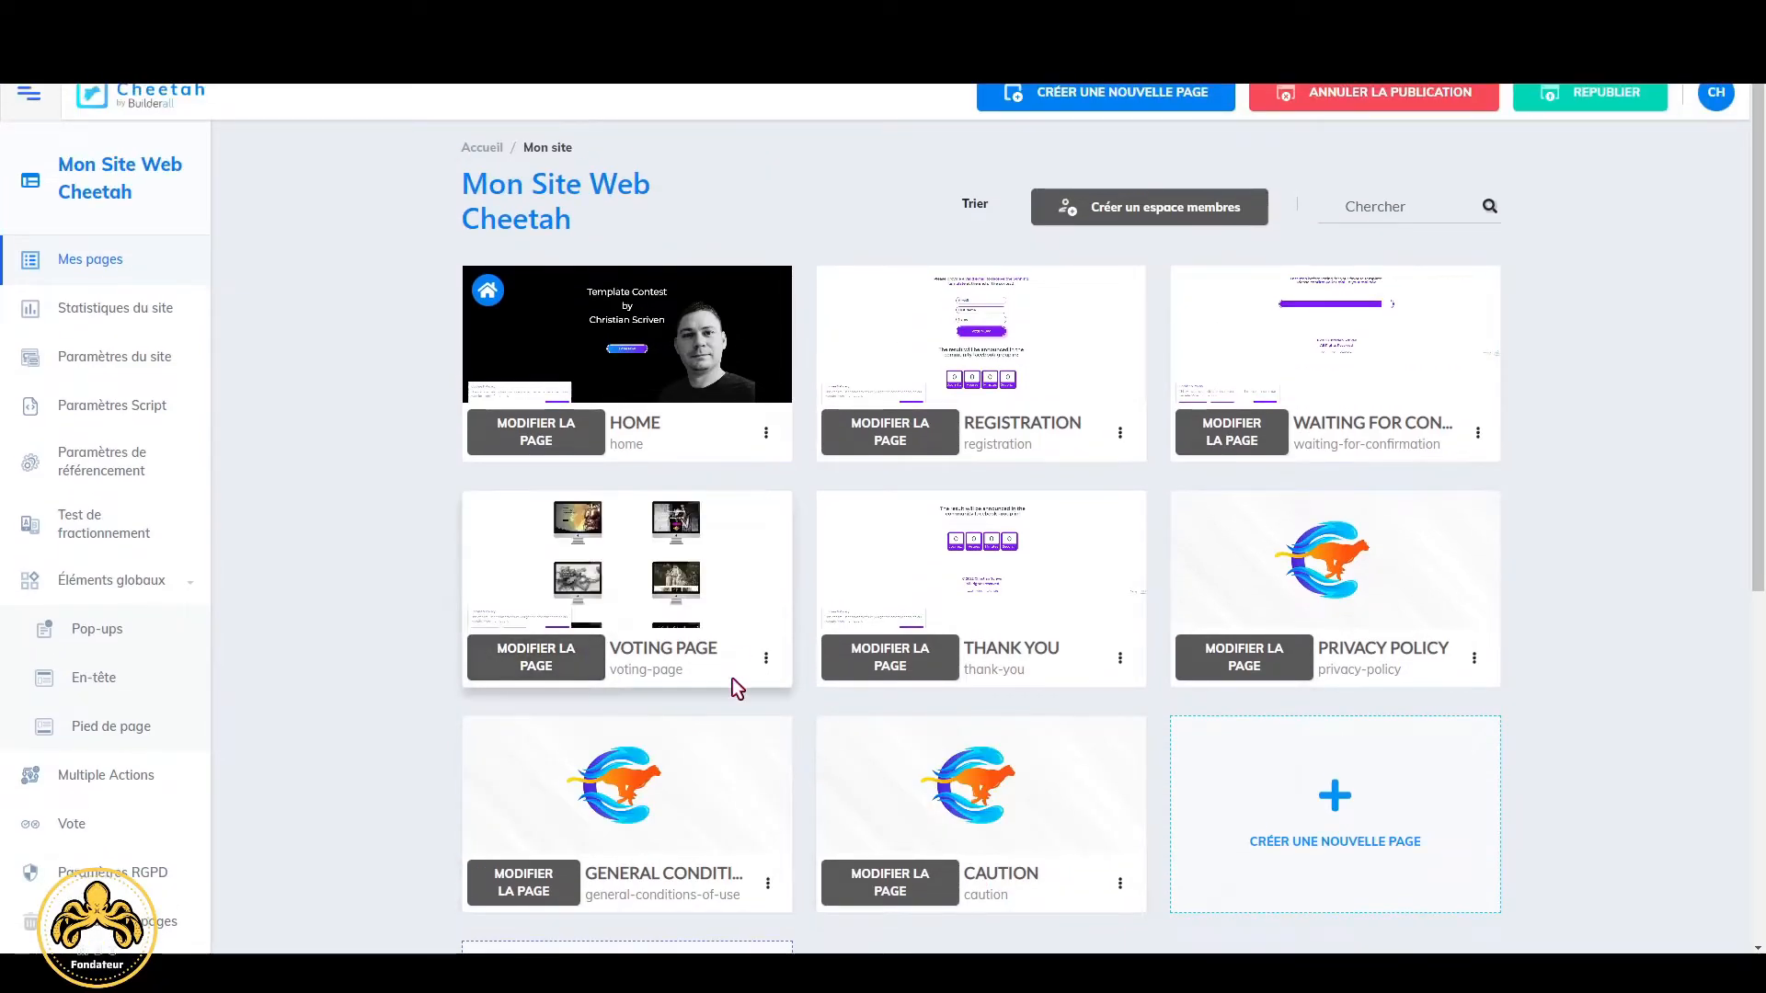
pyautogui.scroll(-2, 296, 782)
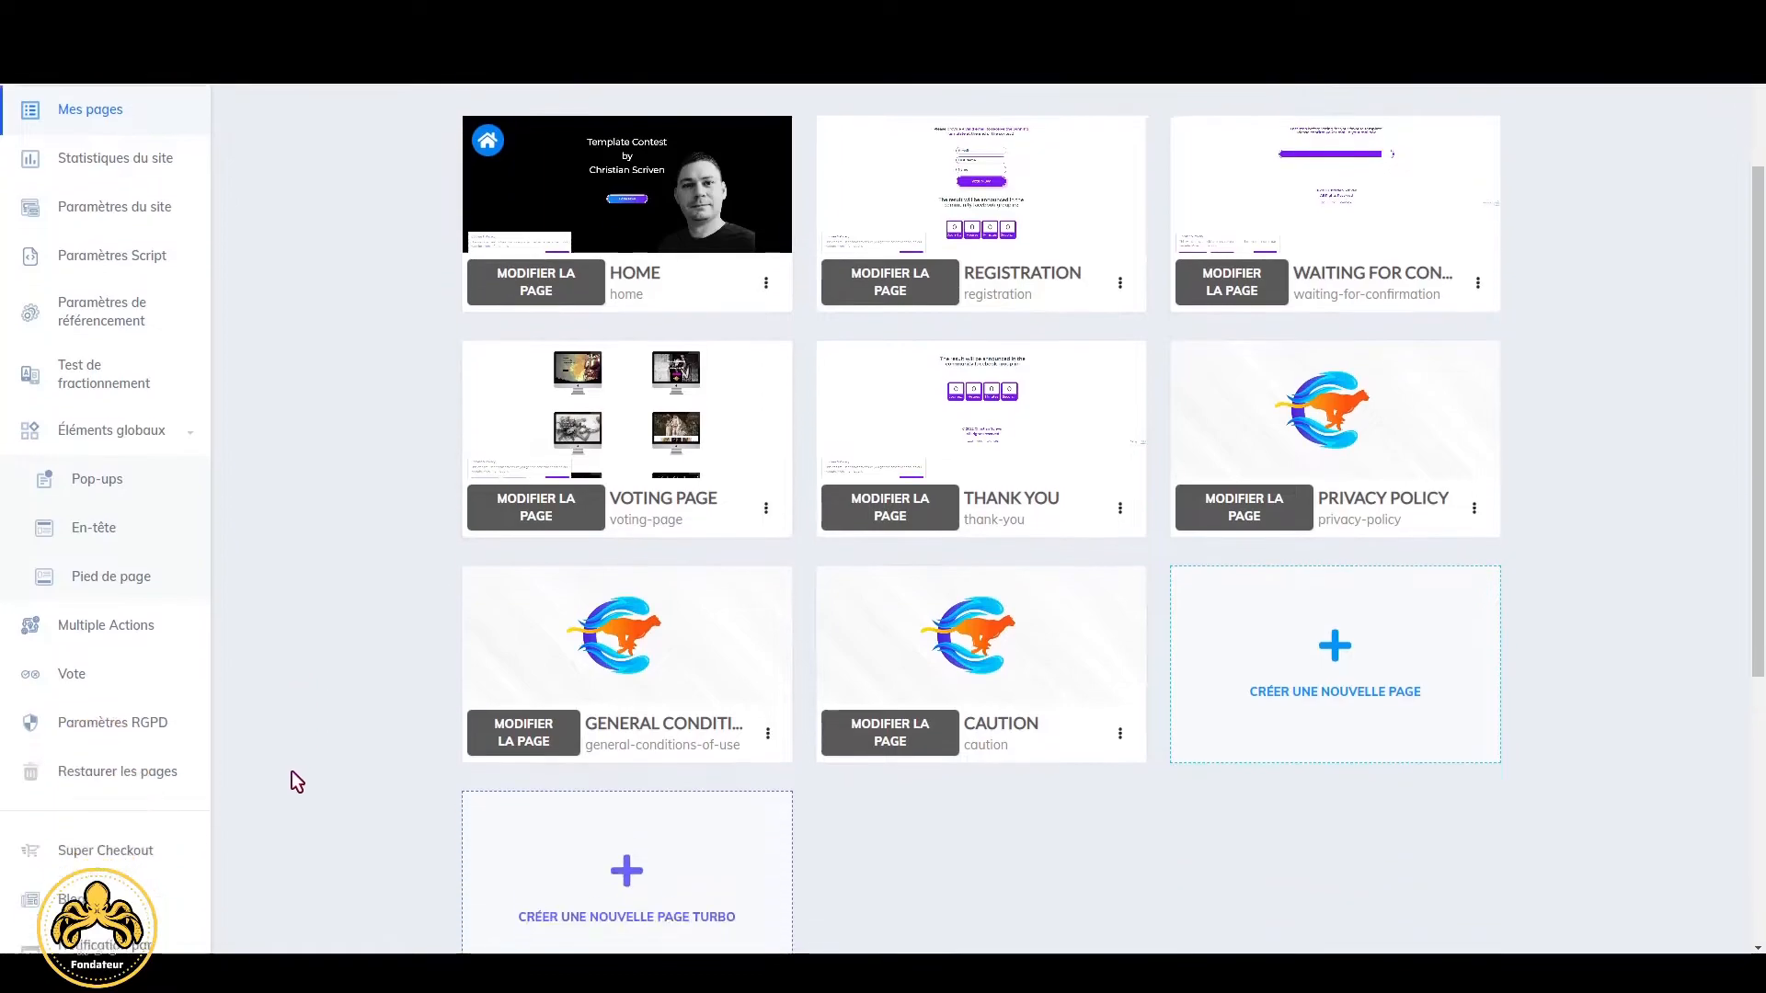
pyautogui.click(66, 675)
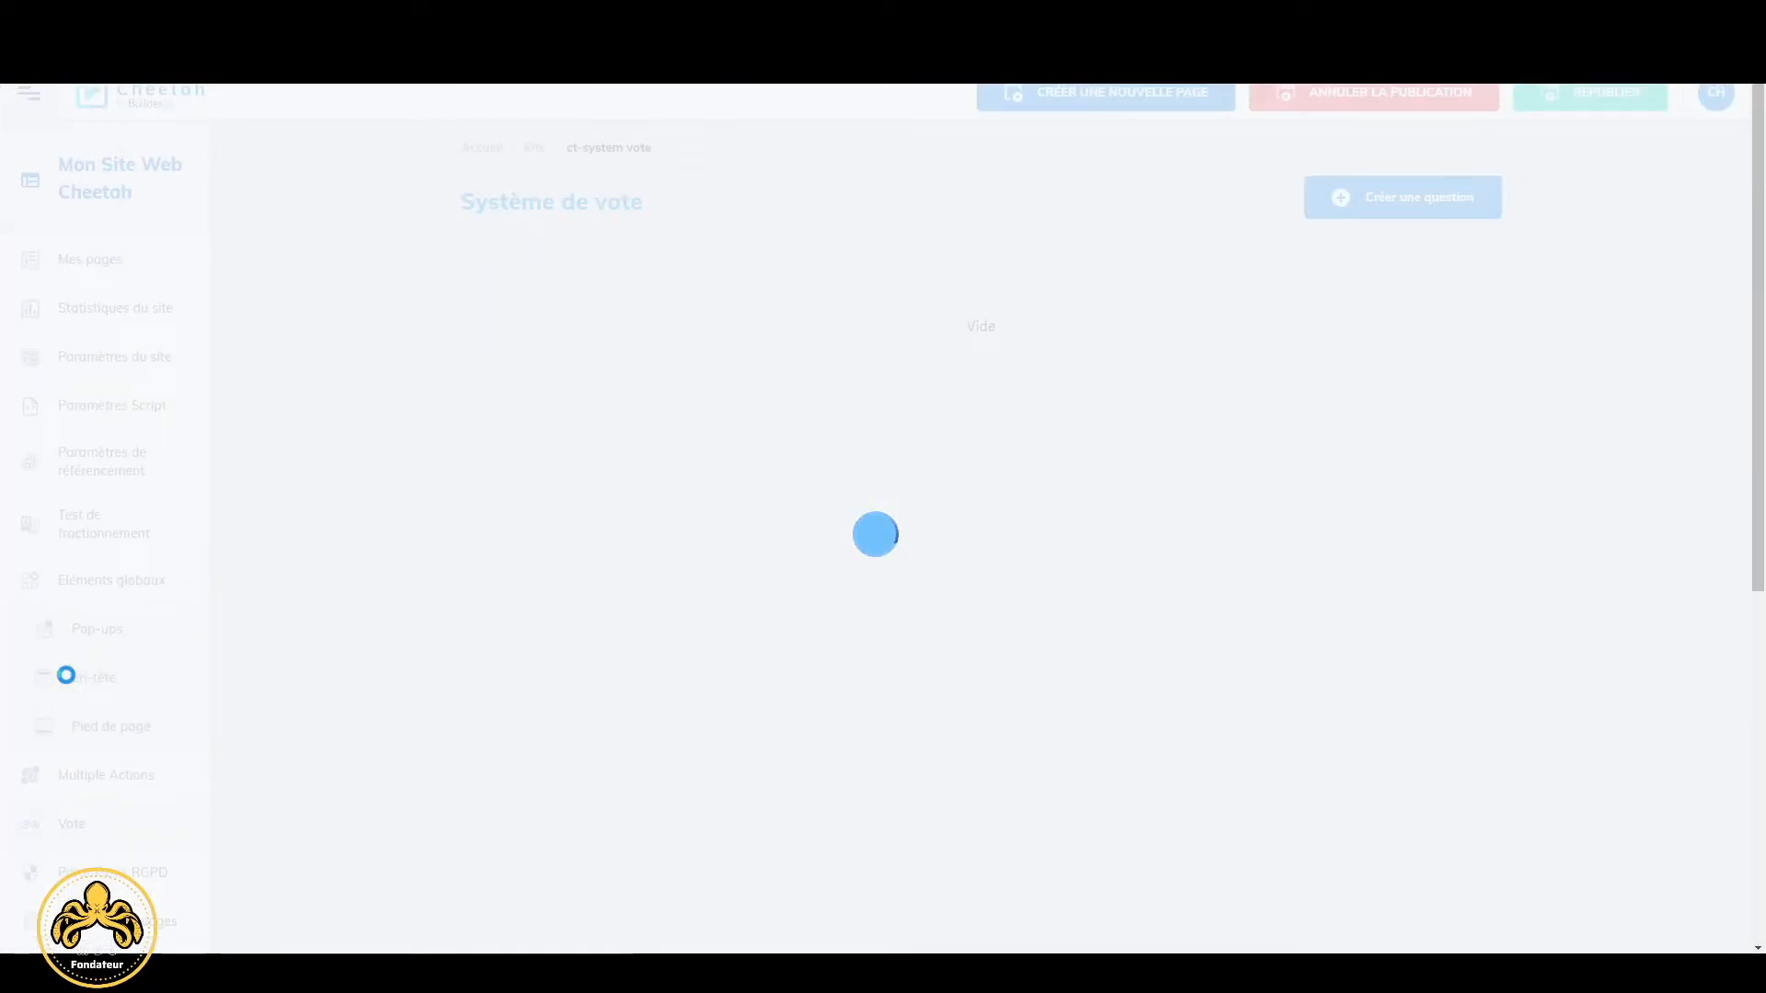
pyautogui.click(1375, 197)
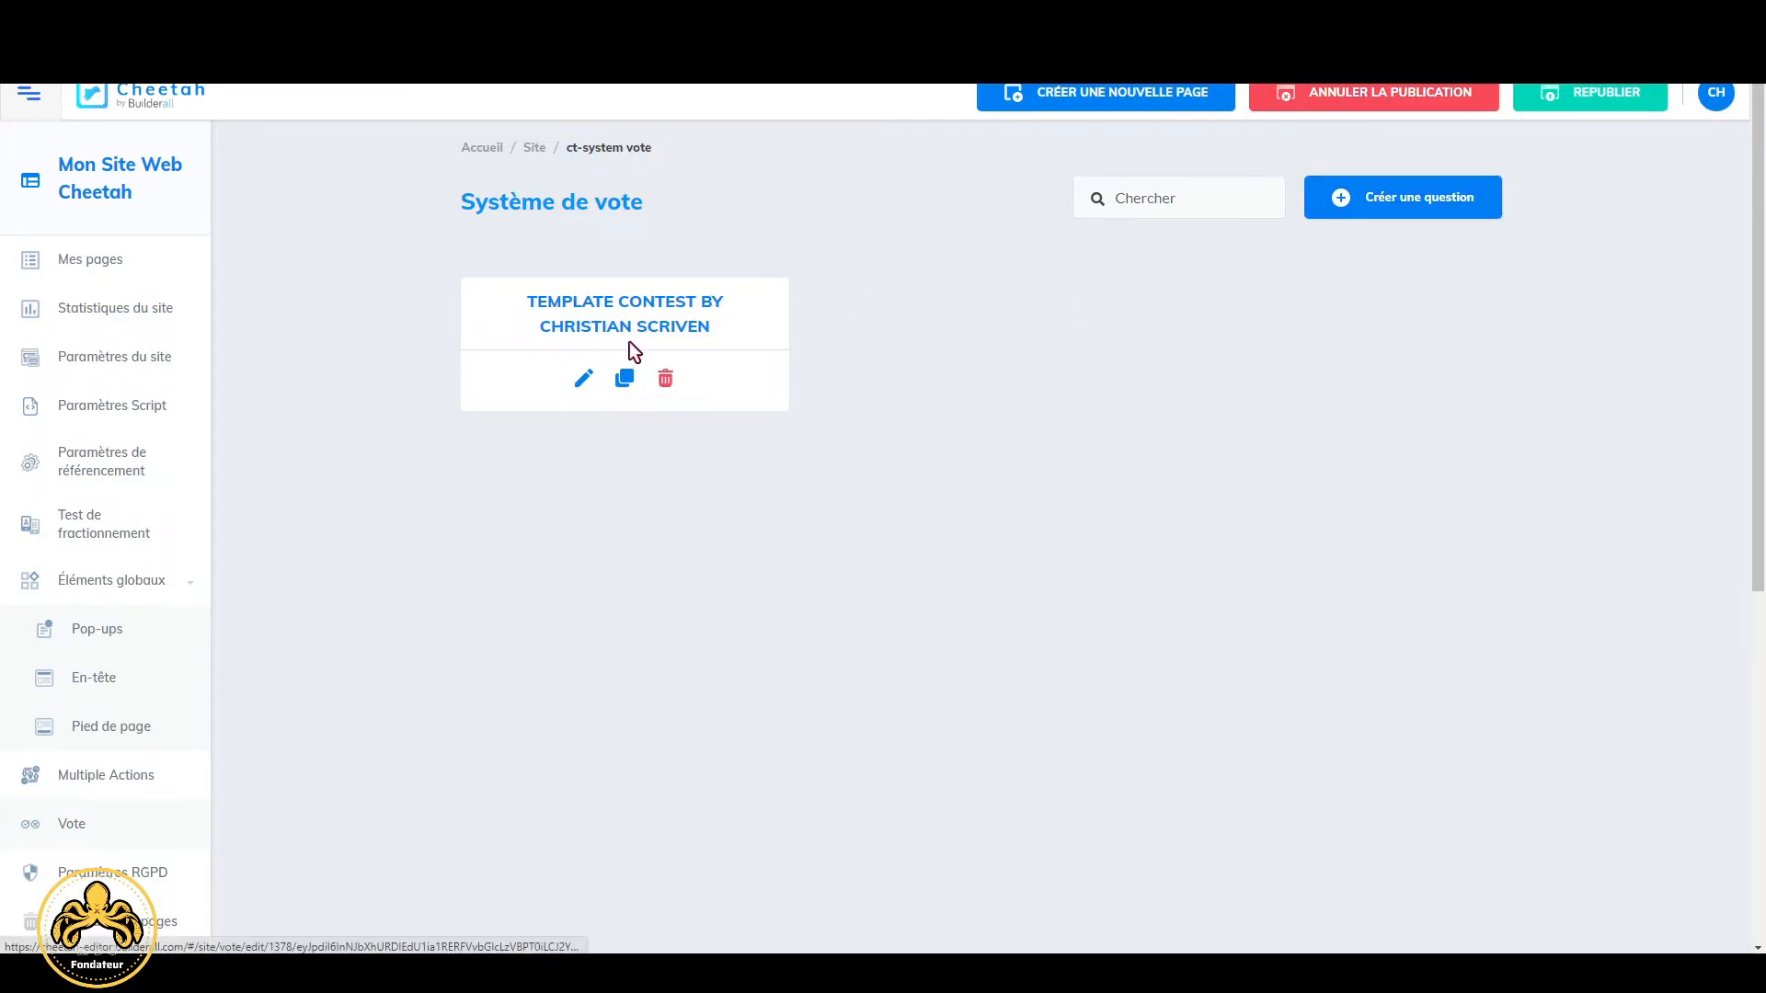
pyautogui.click(585, 382)
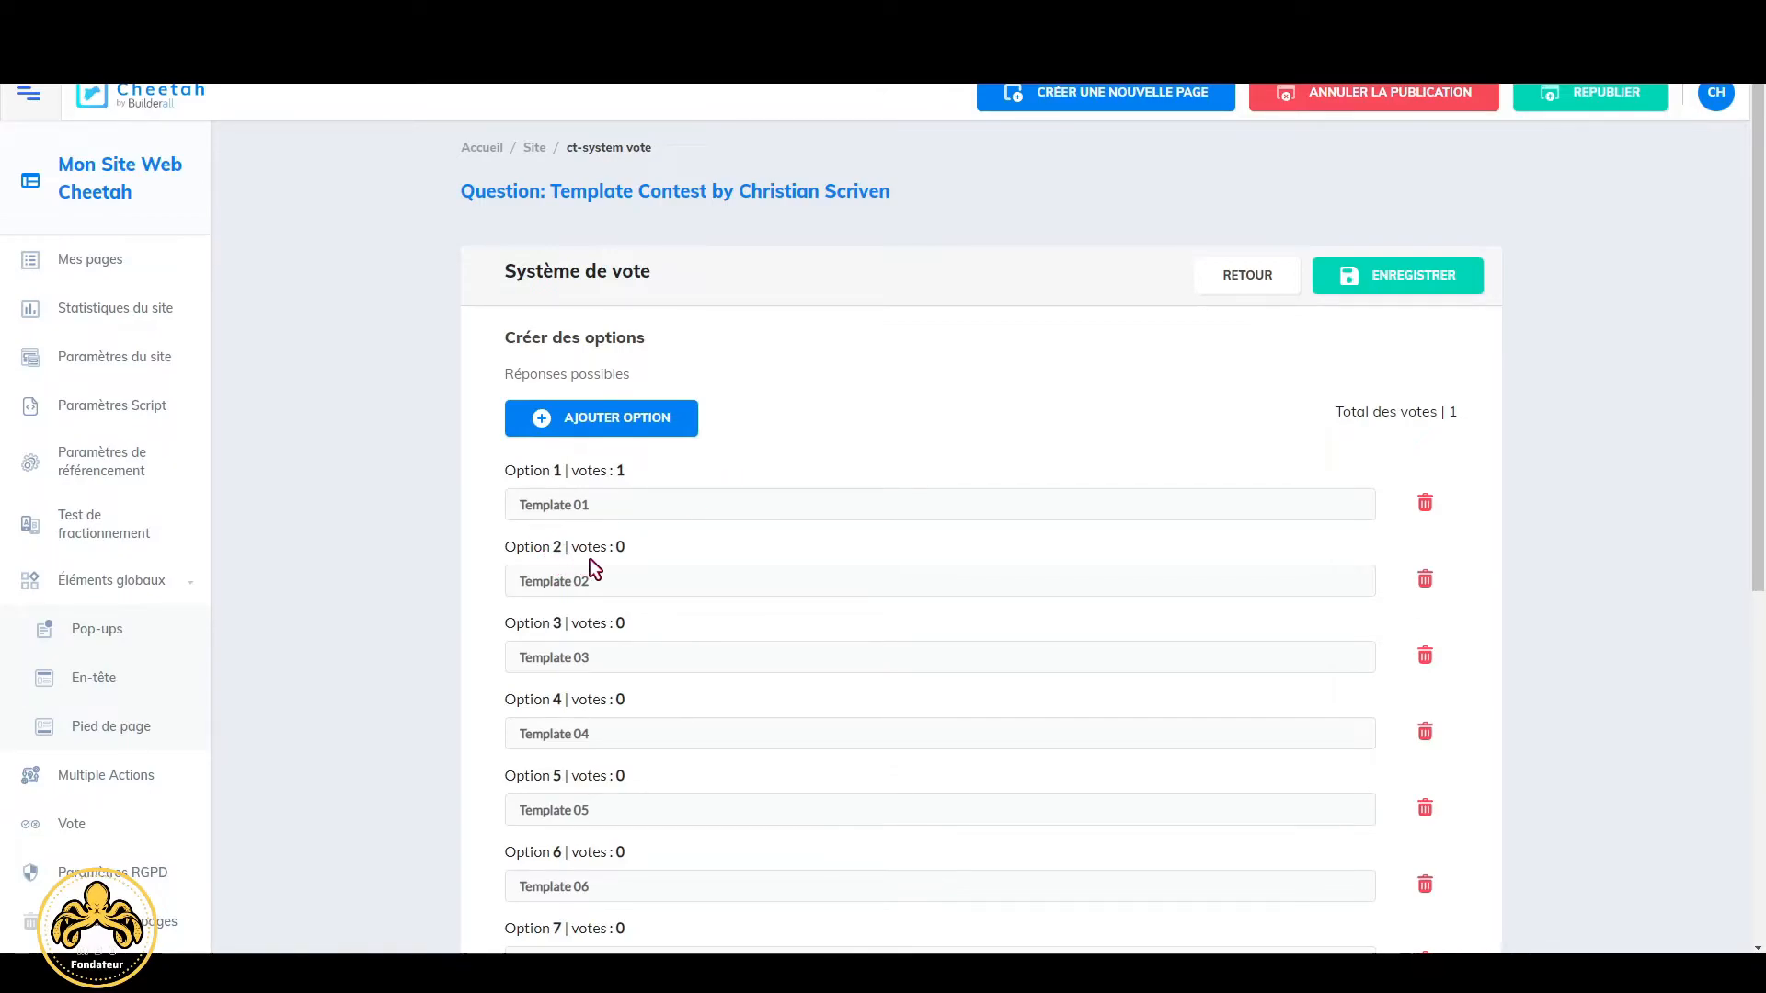
# Step: Add a voting option named "Template 14" to the contest question and save the question
pyautogui.scroll(-7, 608, 579)
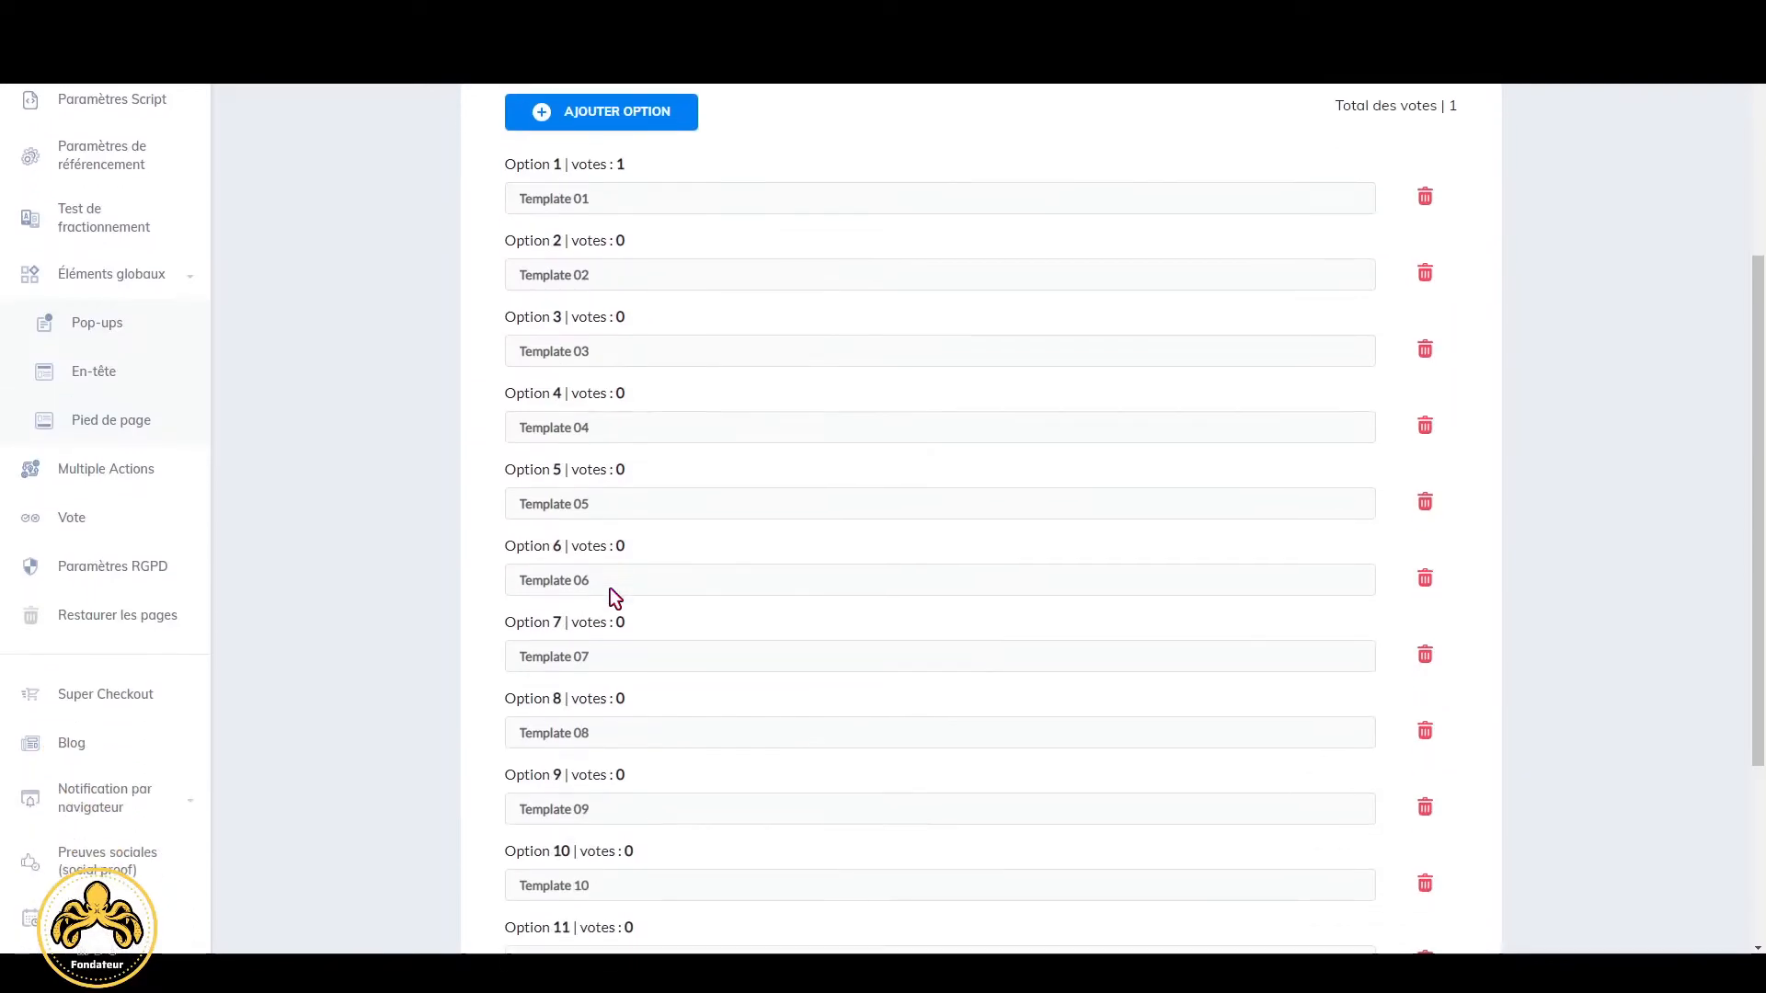
pyautogui.scroll(7, 734, 596)
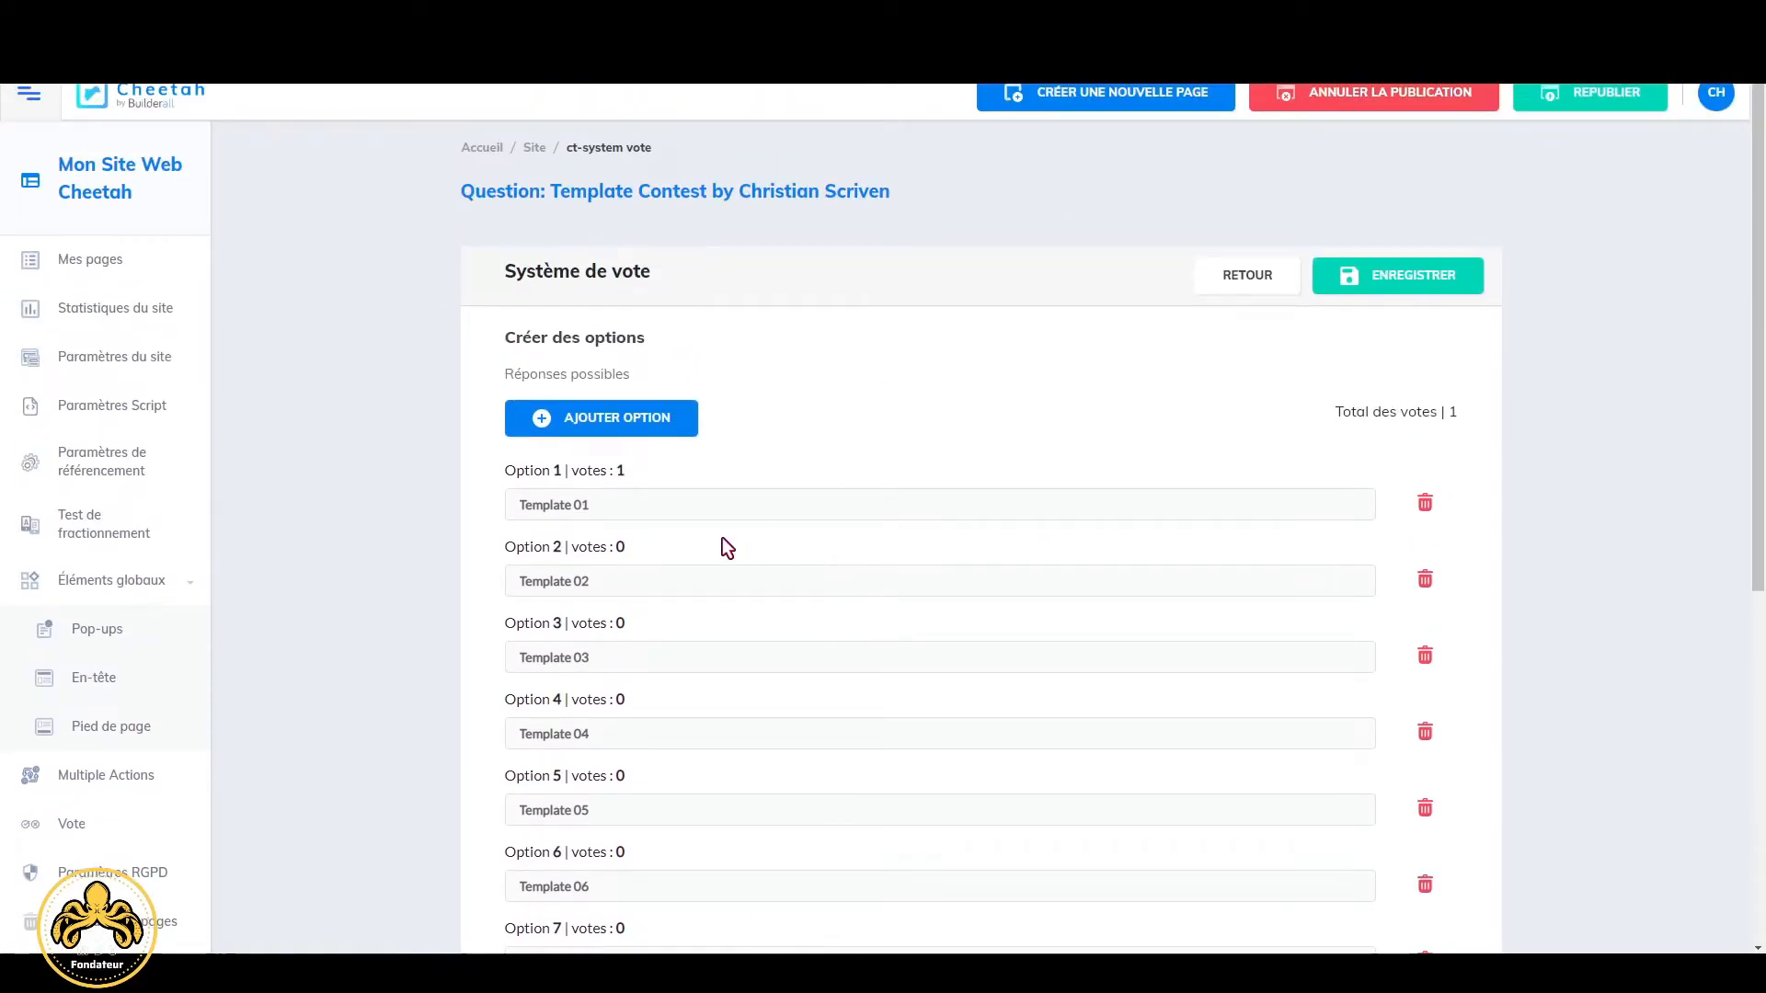
pyautogui.click(602, 428)
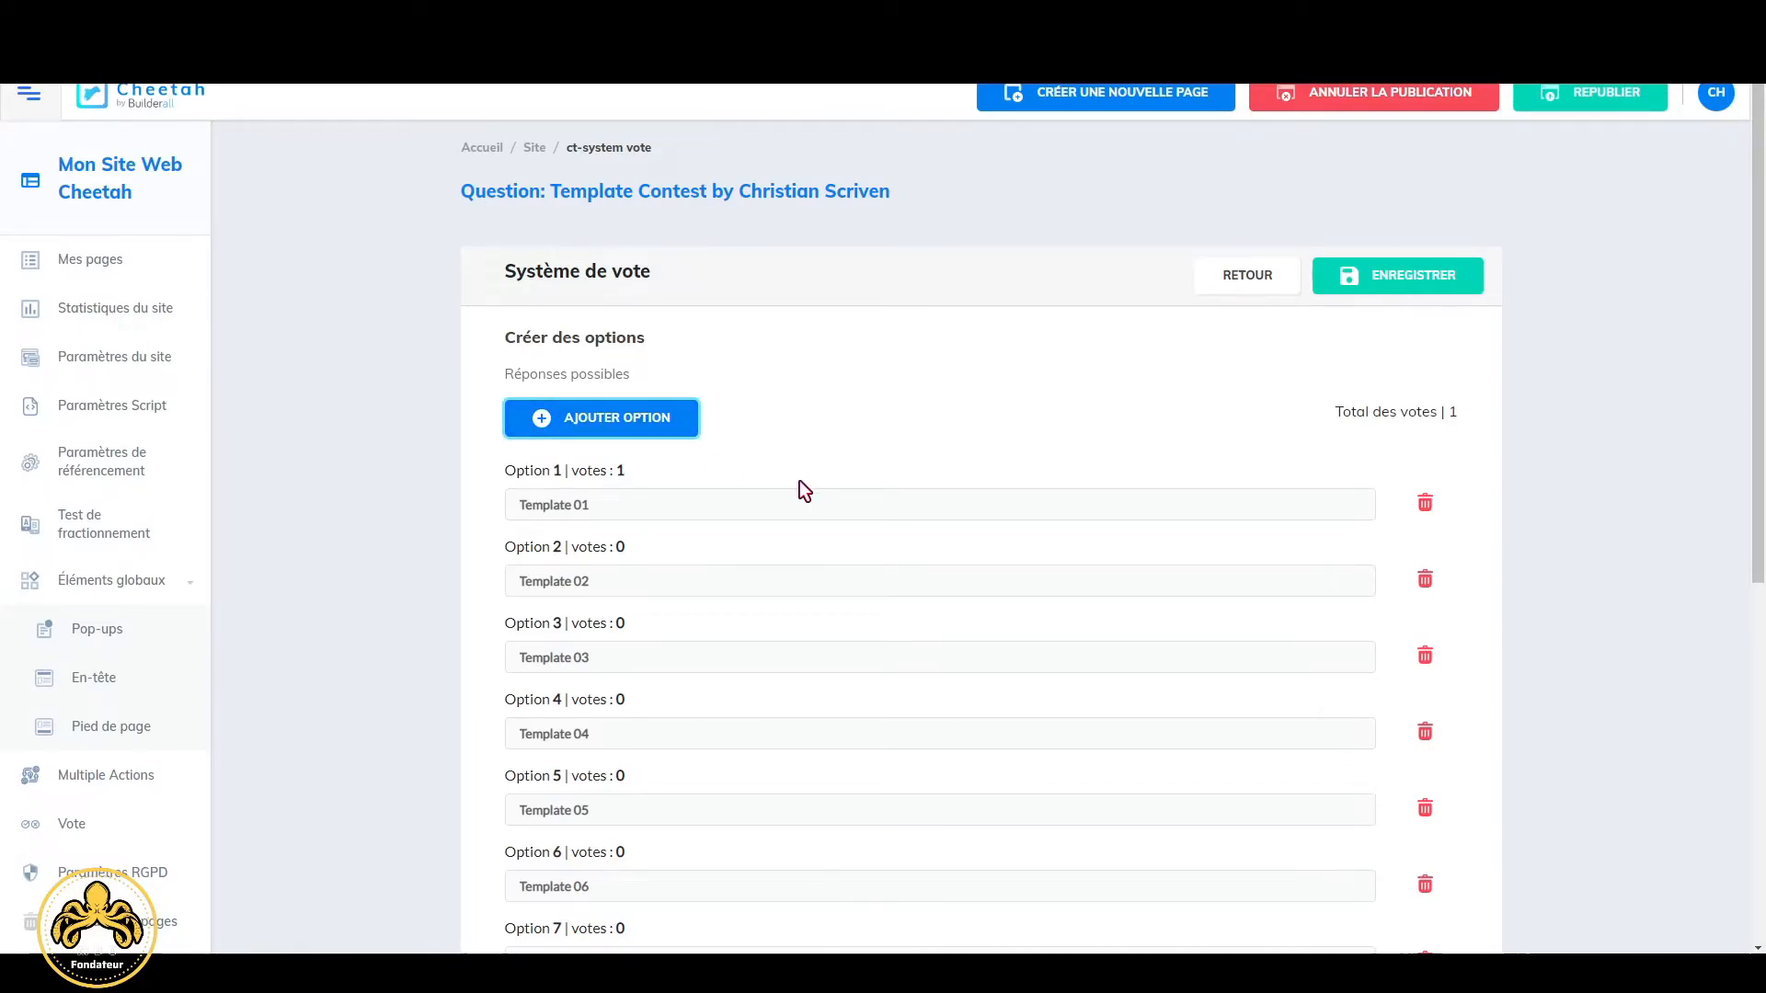
pyautogui.scroll(-7, 801, 487)
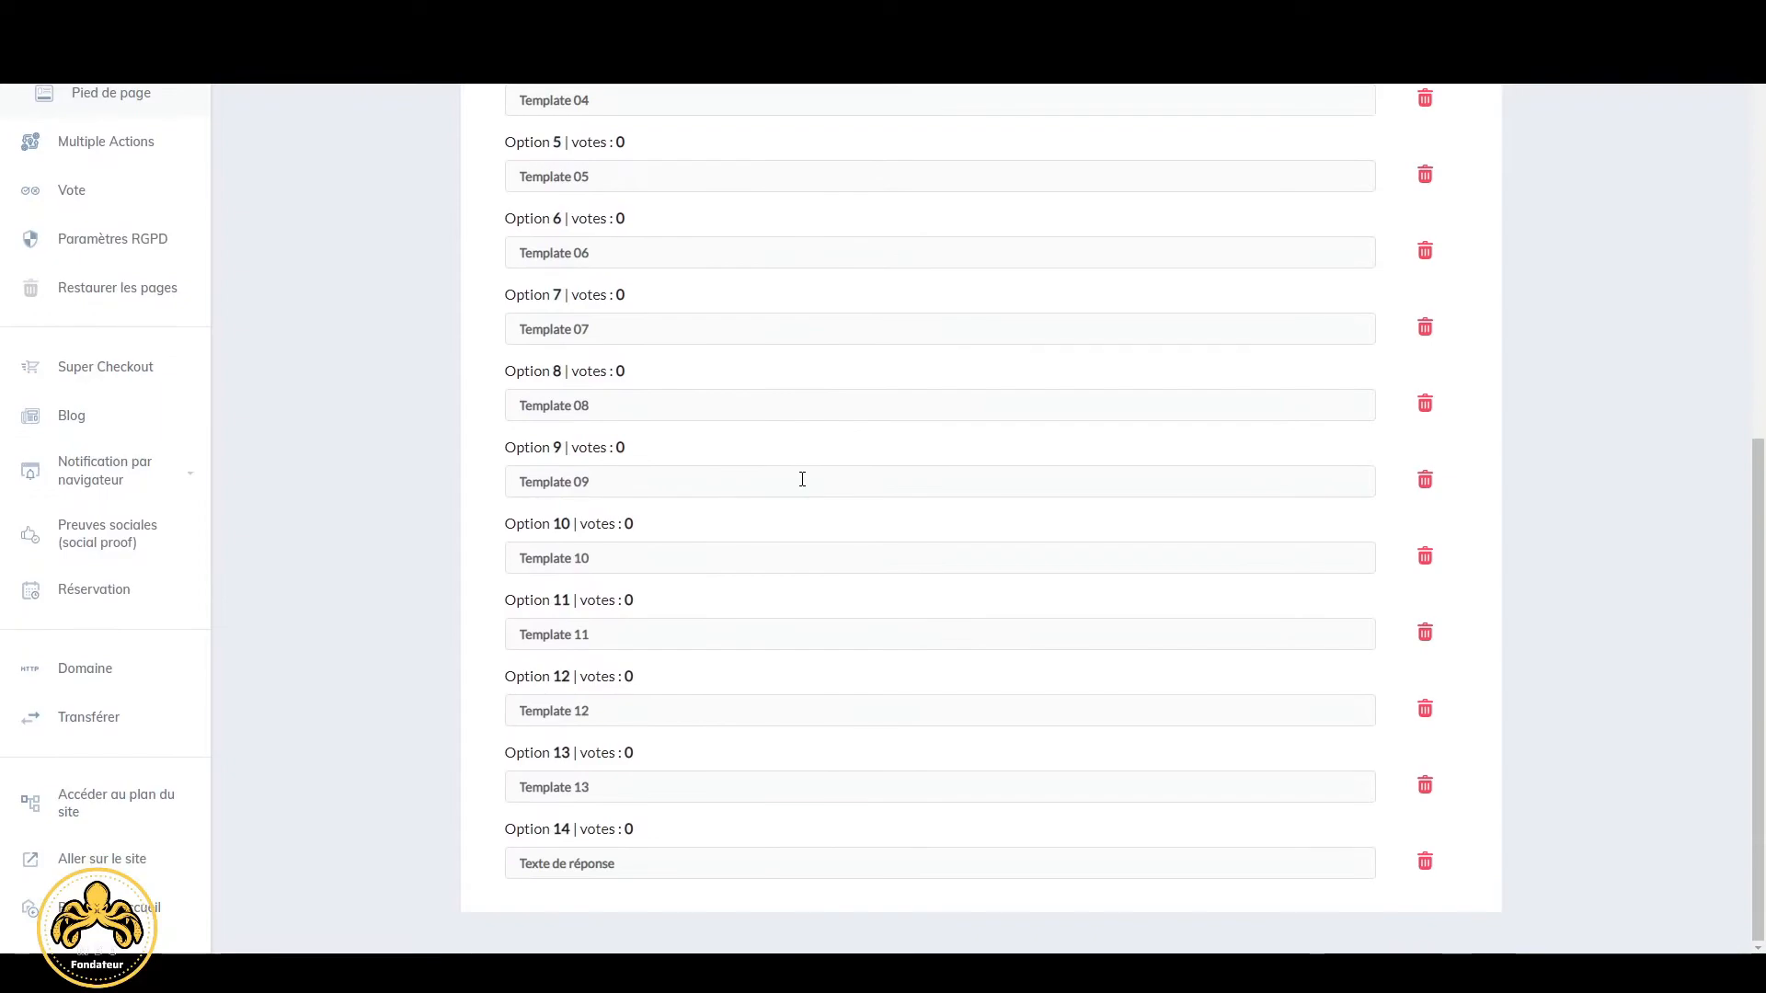
pyautogui.click(640, 862)
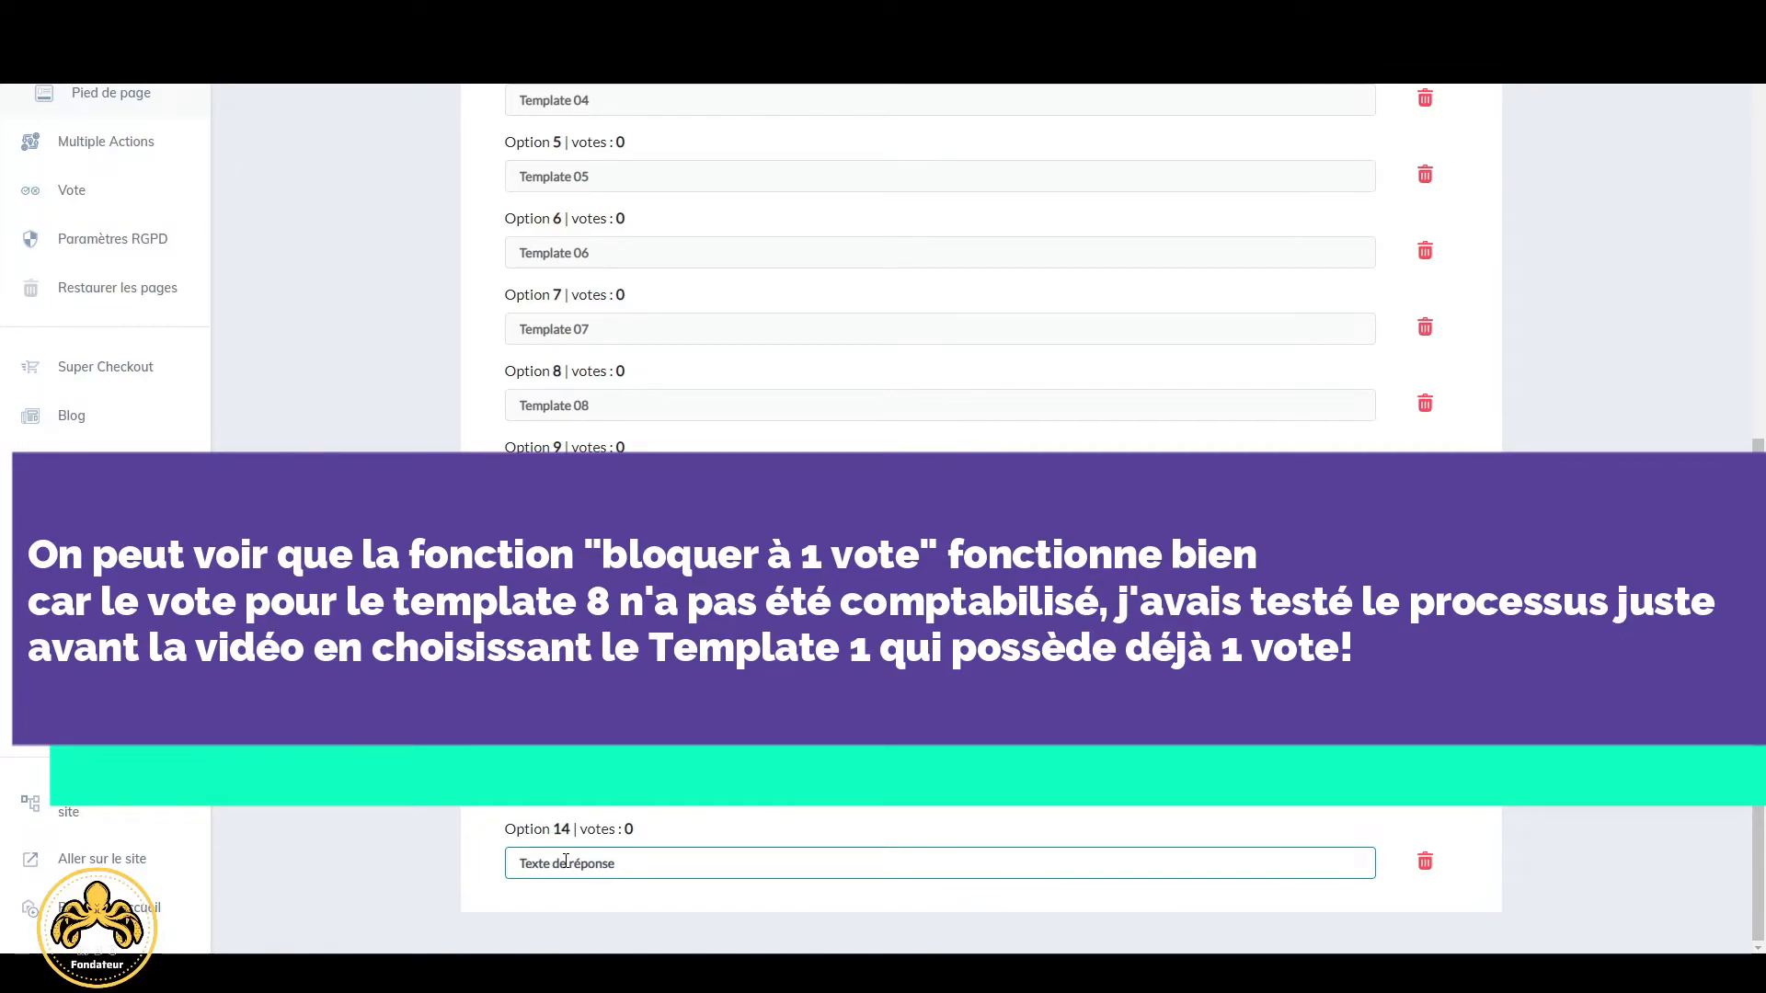
pyautogui.write('Templ')
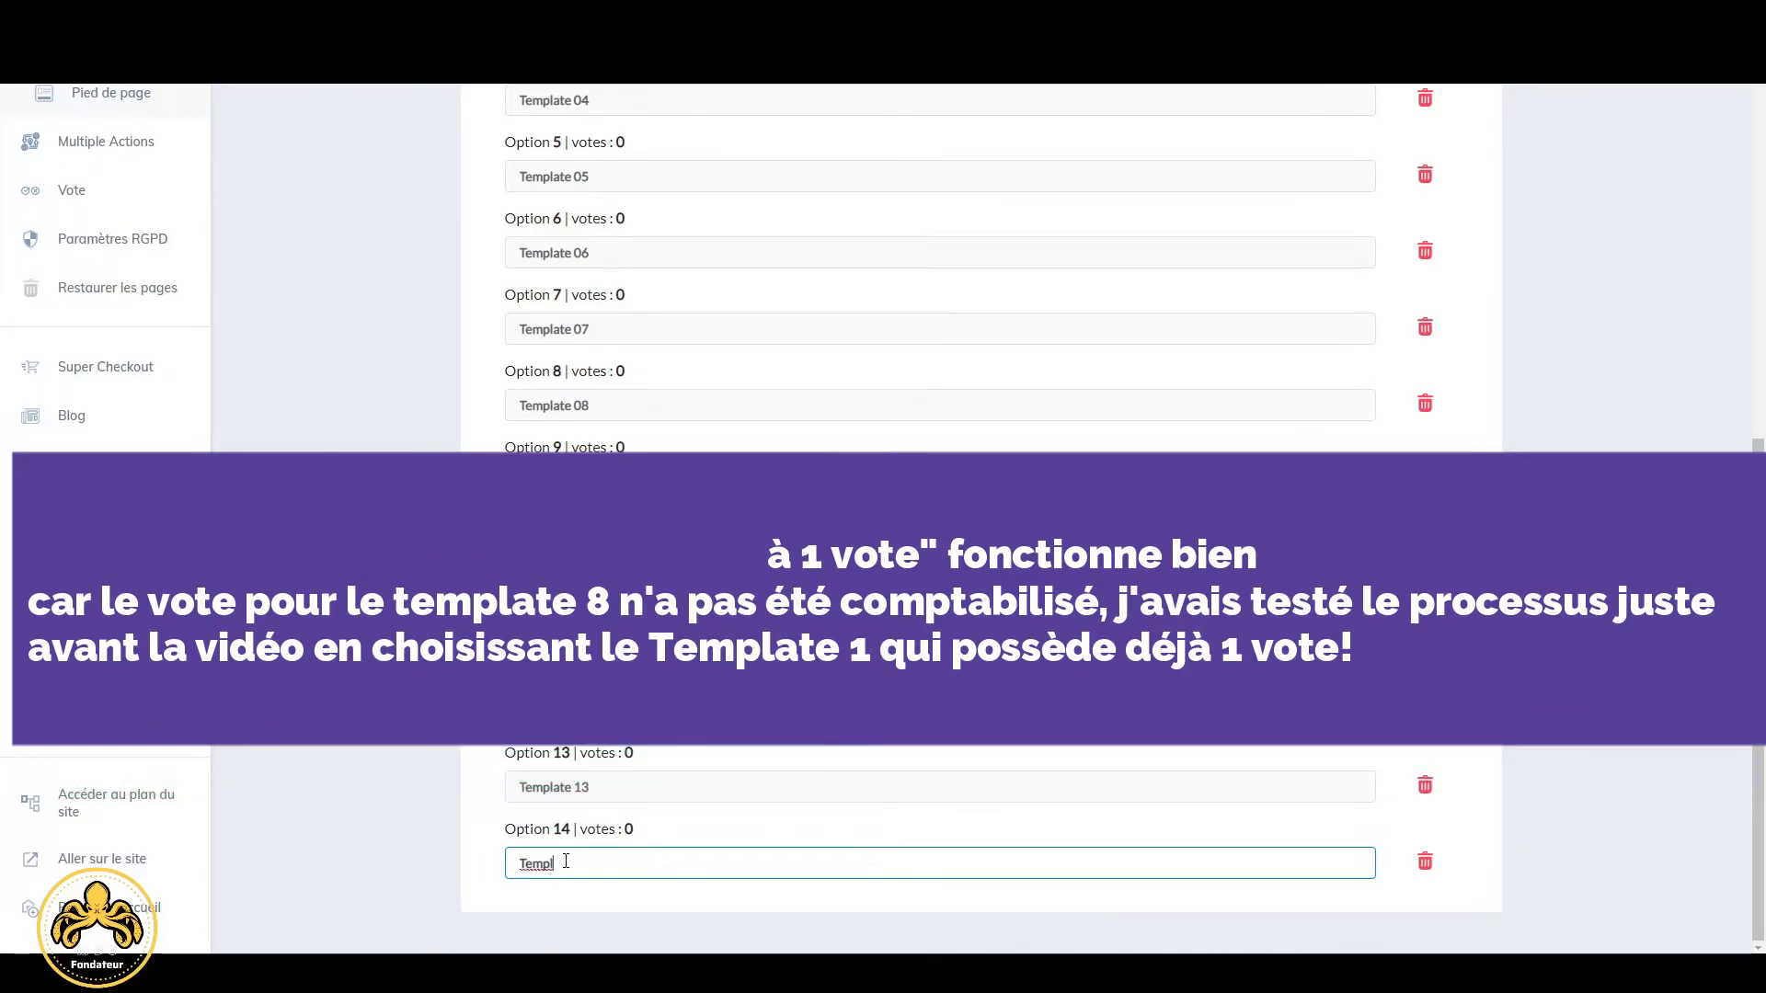
pyautogui.write('ate 14')
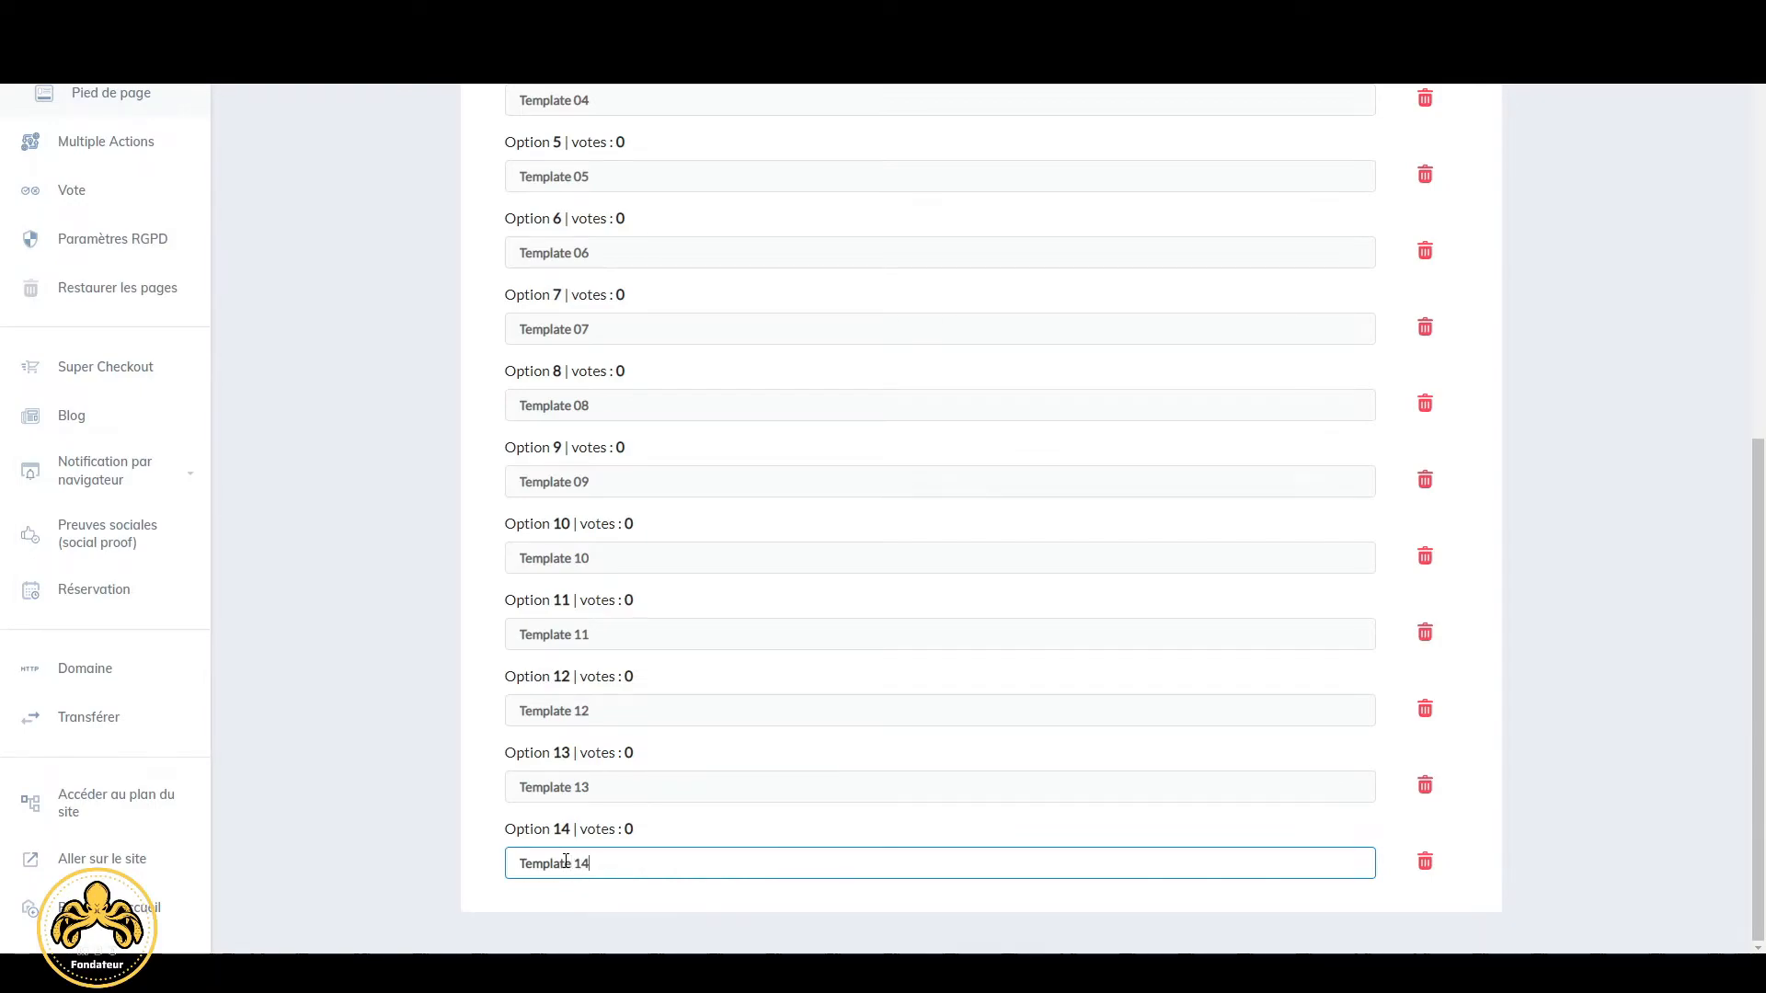
pyautogui.scroll(5, 681, 848)
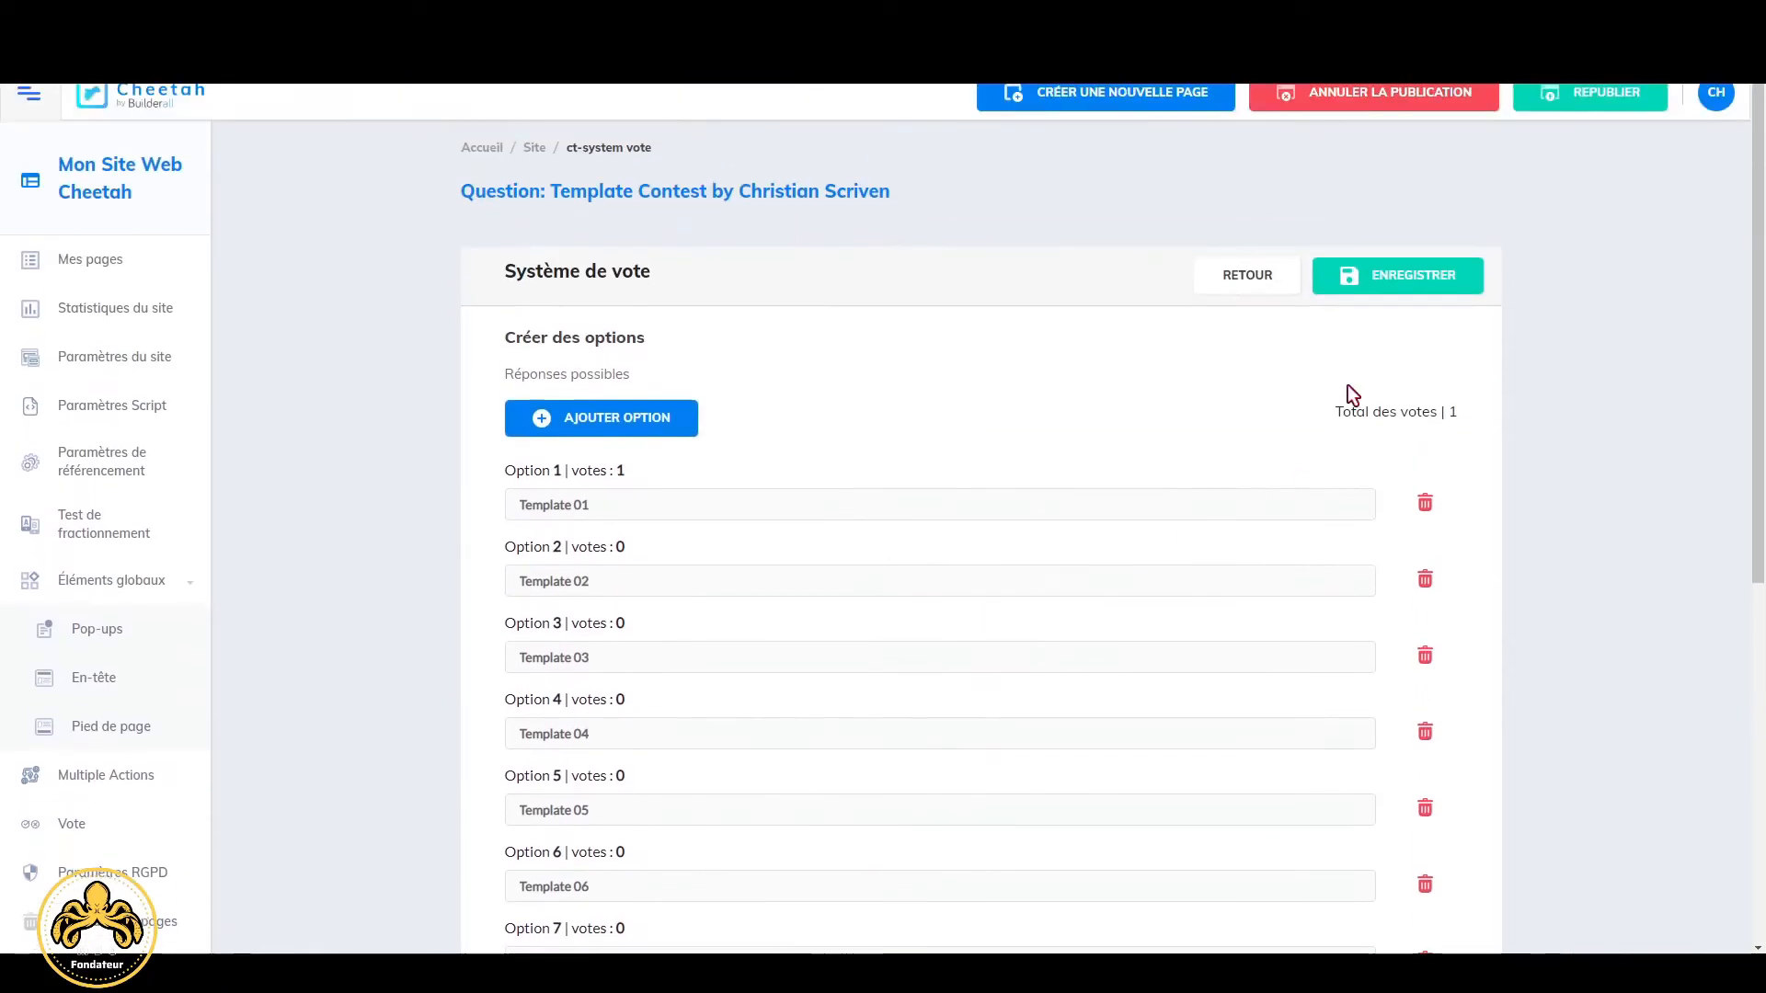
pyautogui.click(1398, 275)
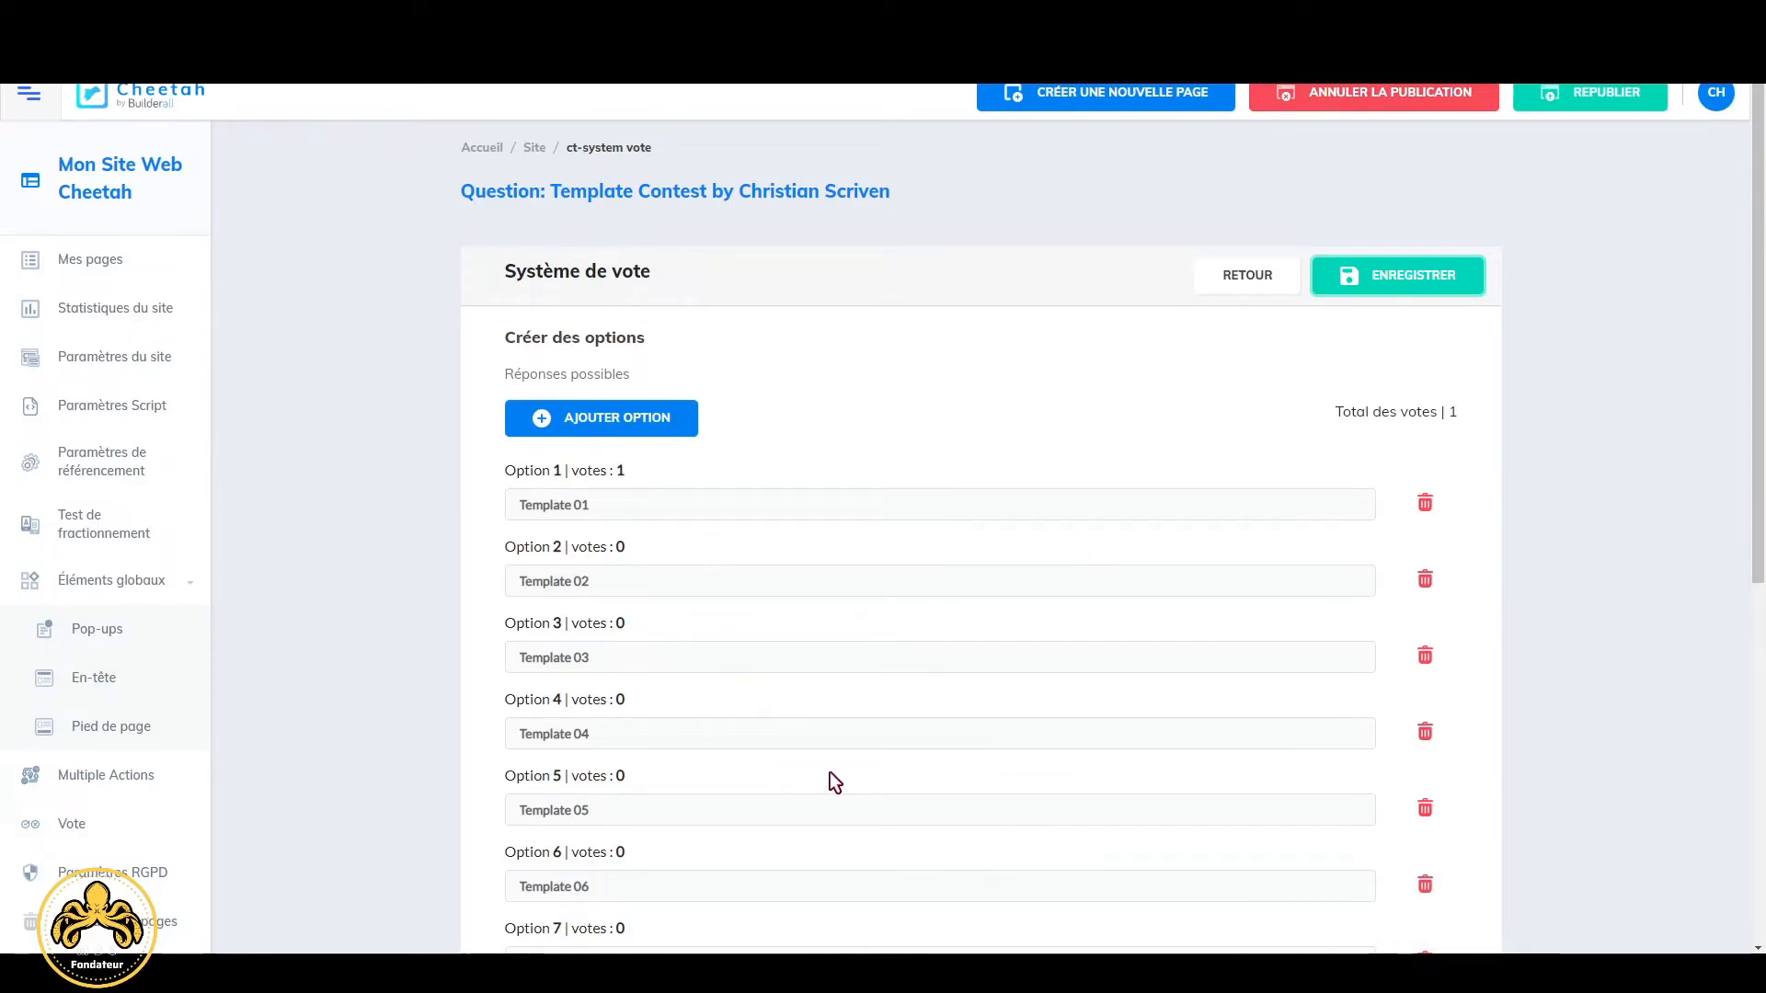
# Step: Check the saved voting options, return to the site's page list and open the voting page for editing
pyautogui.scroll(-7, 829, 771)
pyautogui.scroll(3, 828, 776)
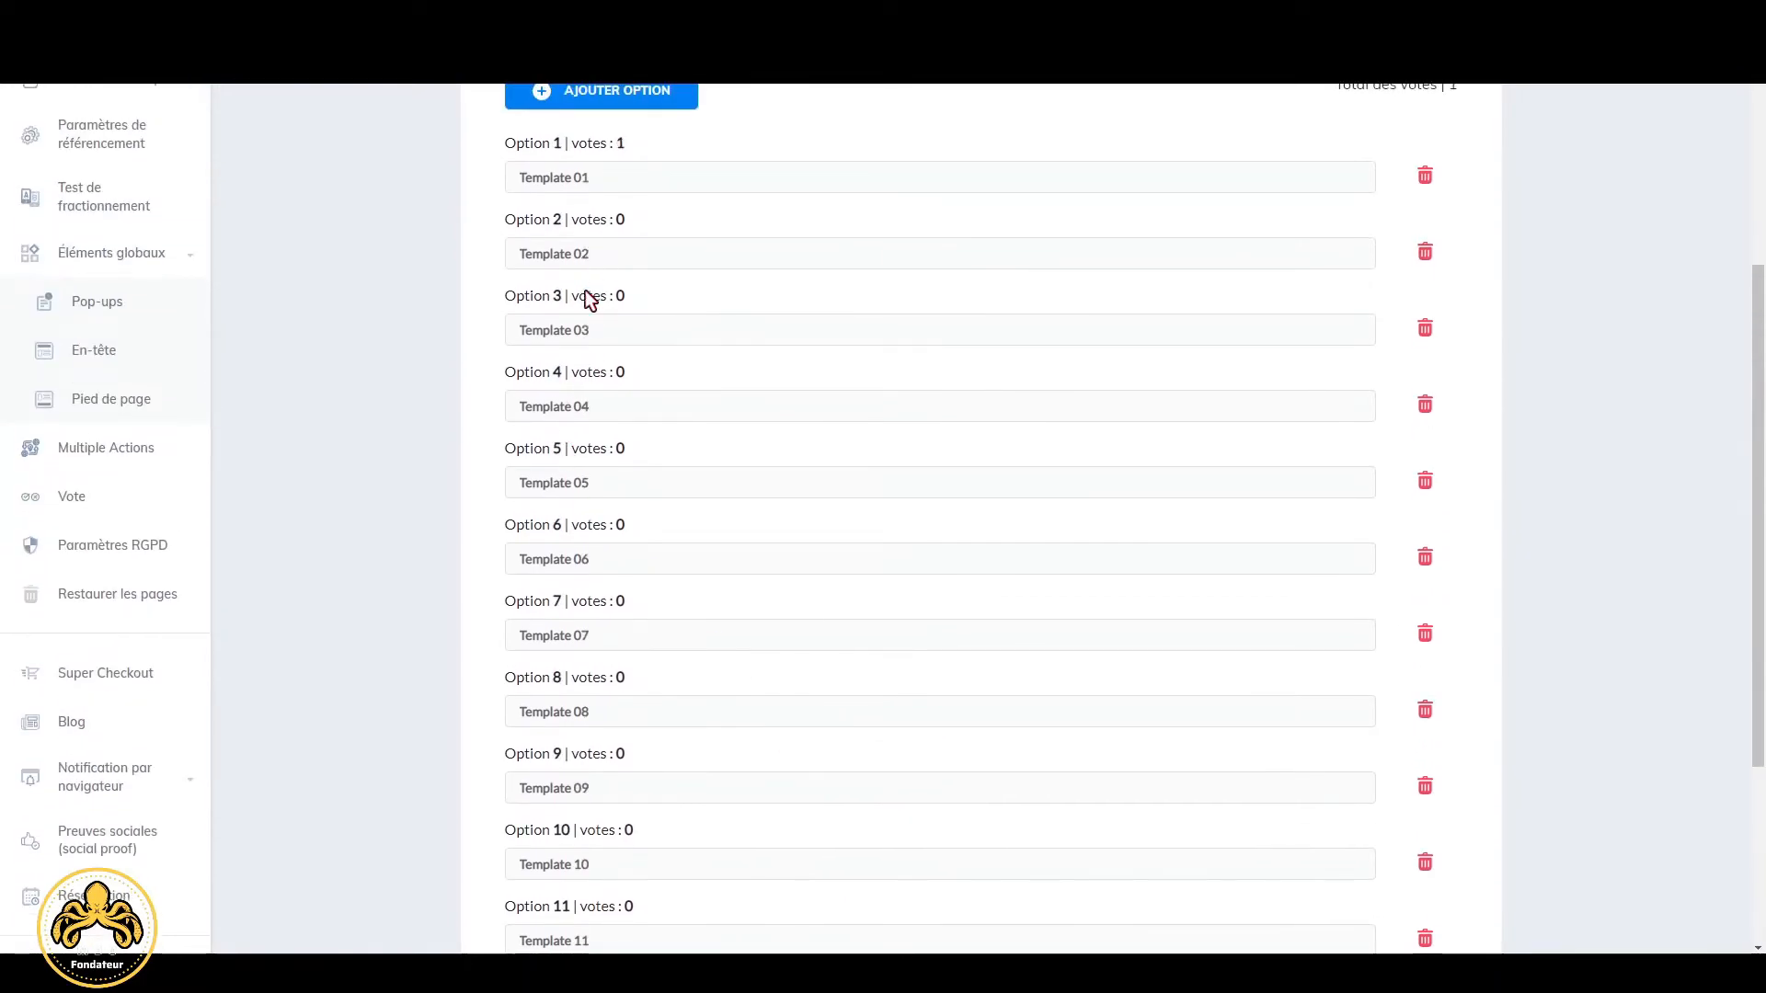
pyautogui.scroll(3, 584, 297)
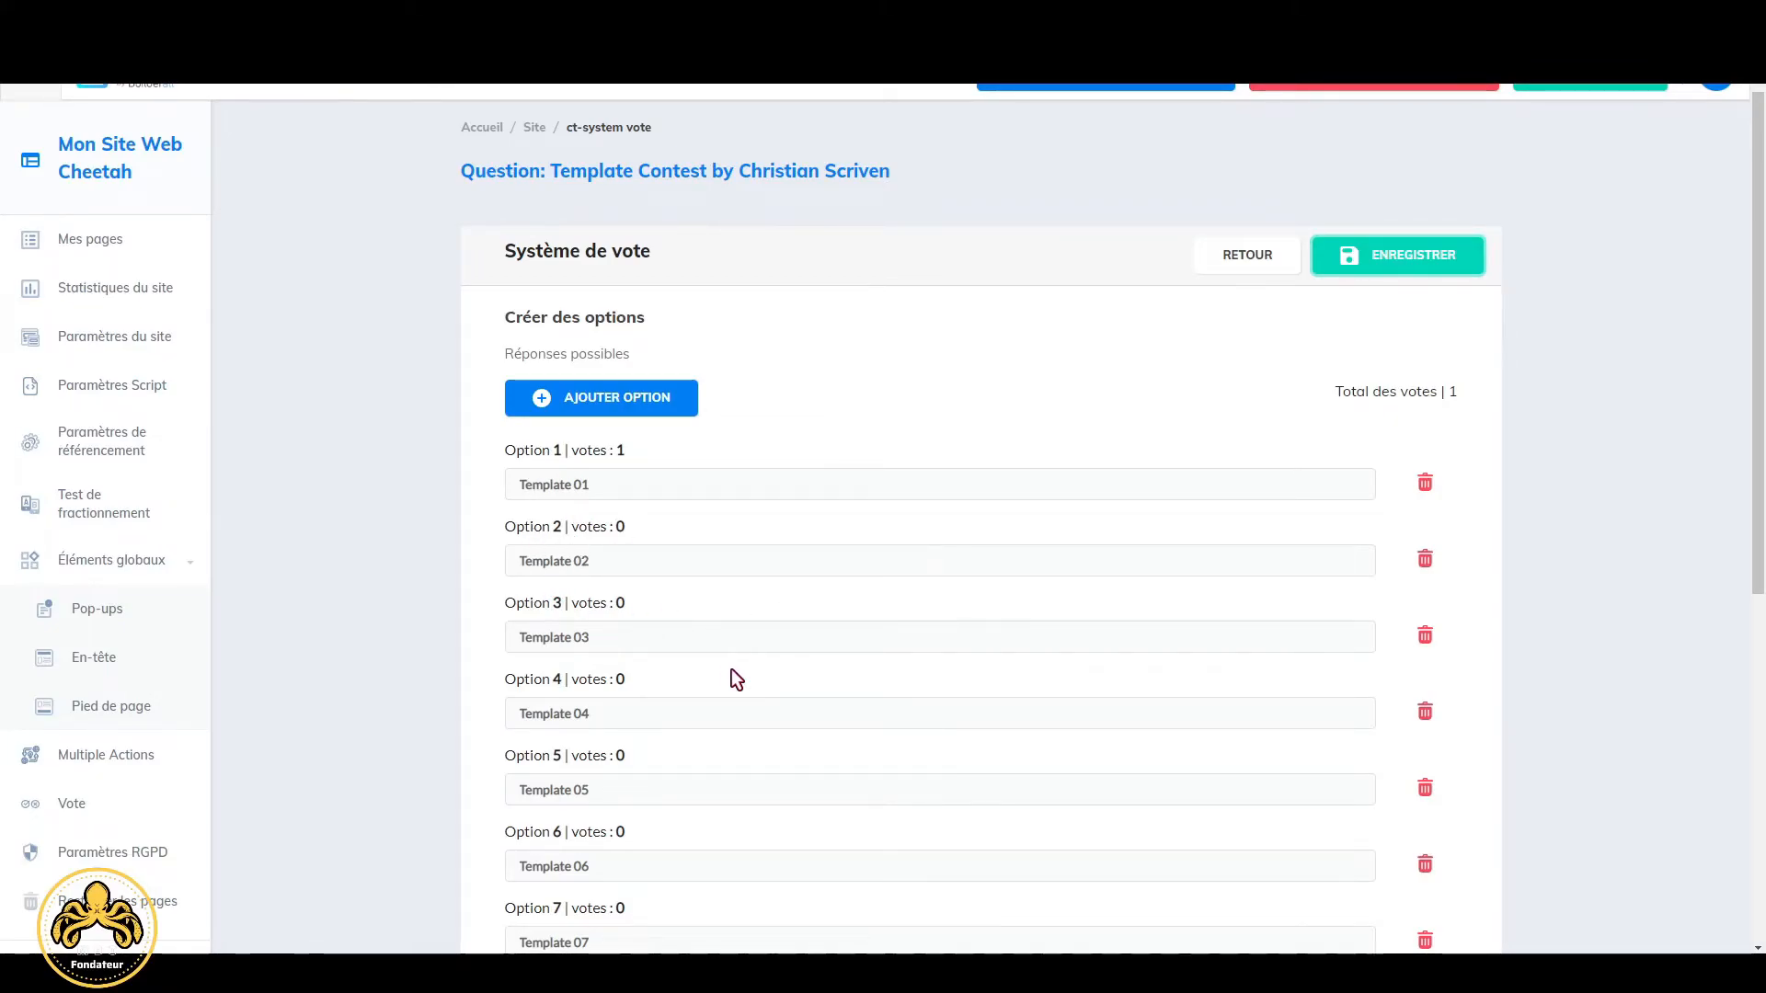
pyautogui.scroll(1, 736, 679)
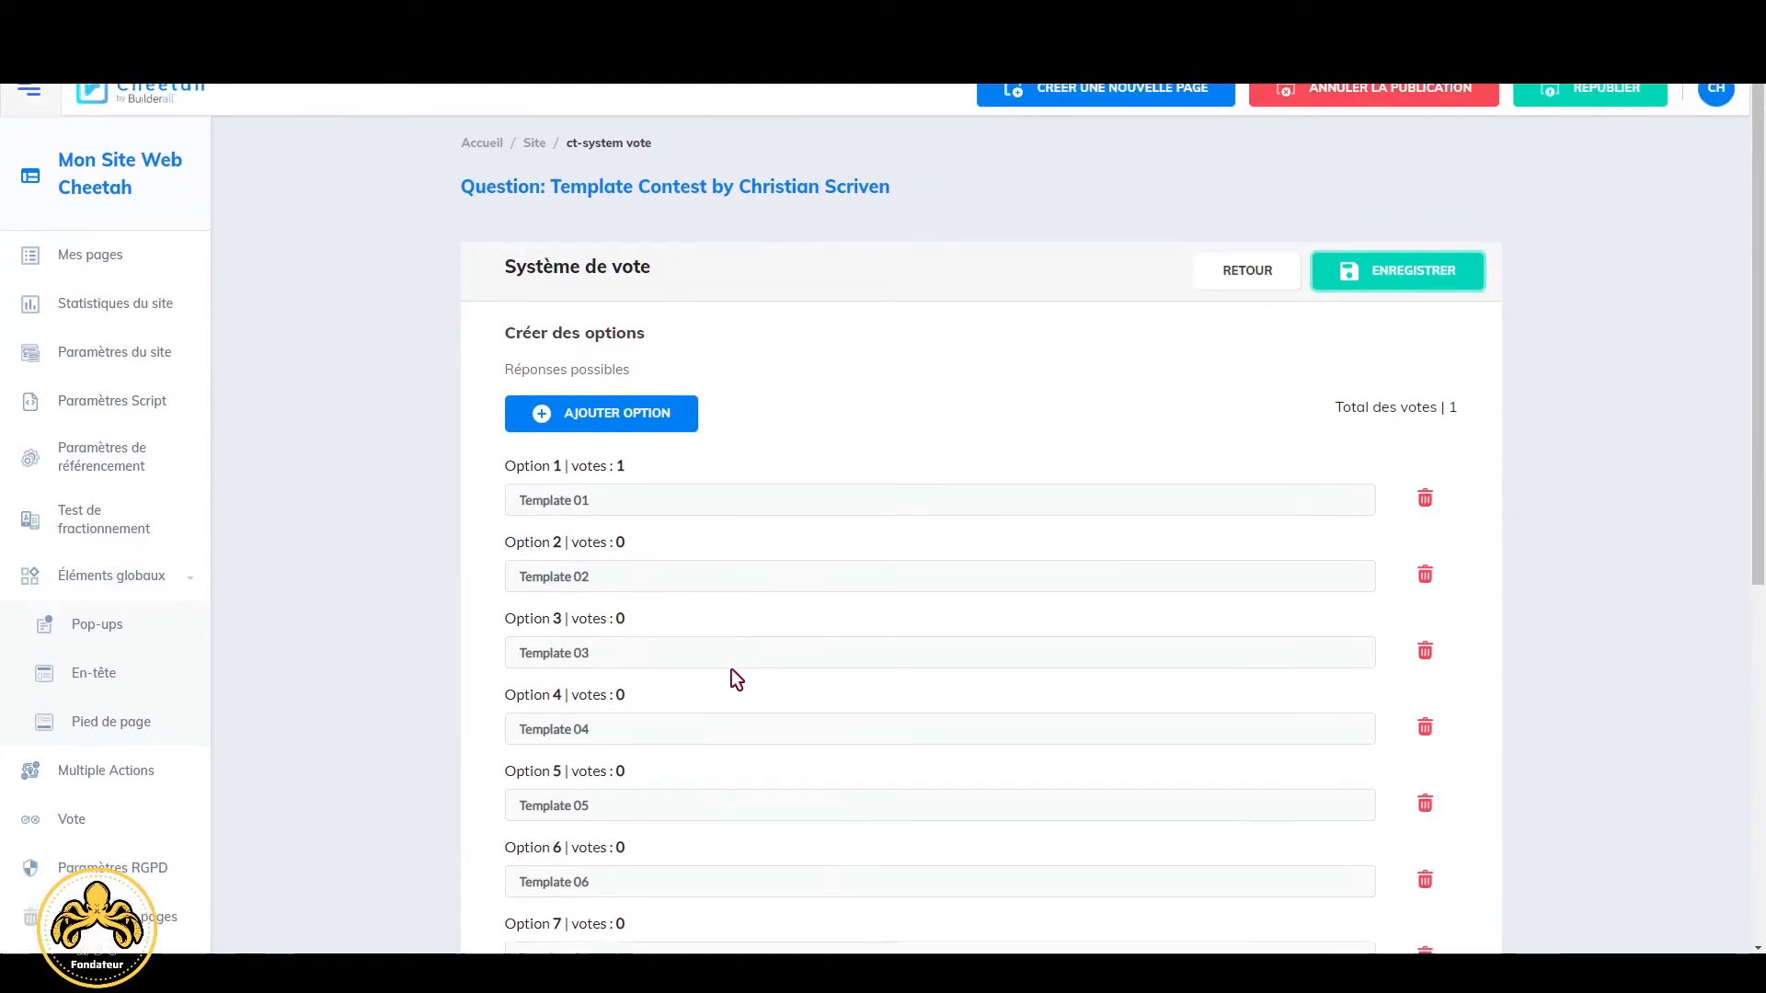
pyautogui.click(90, 261)
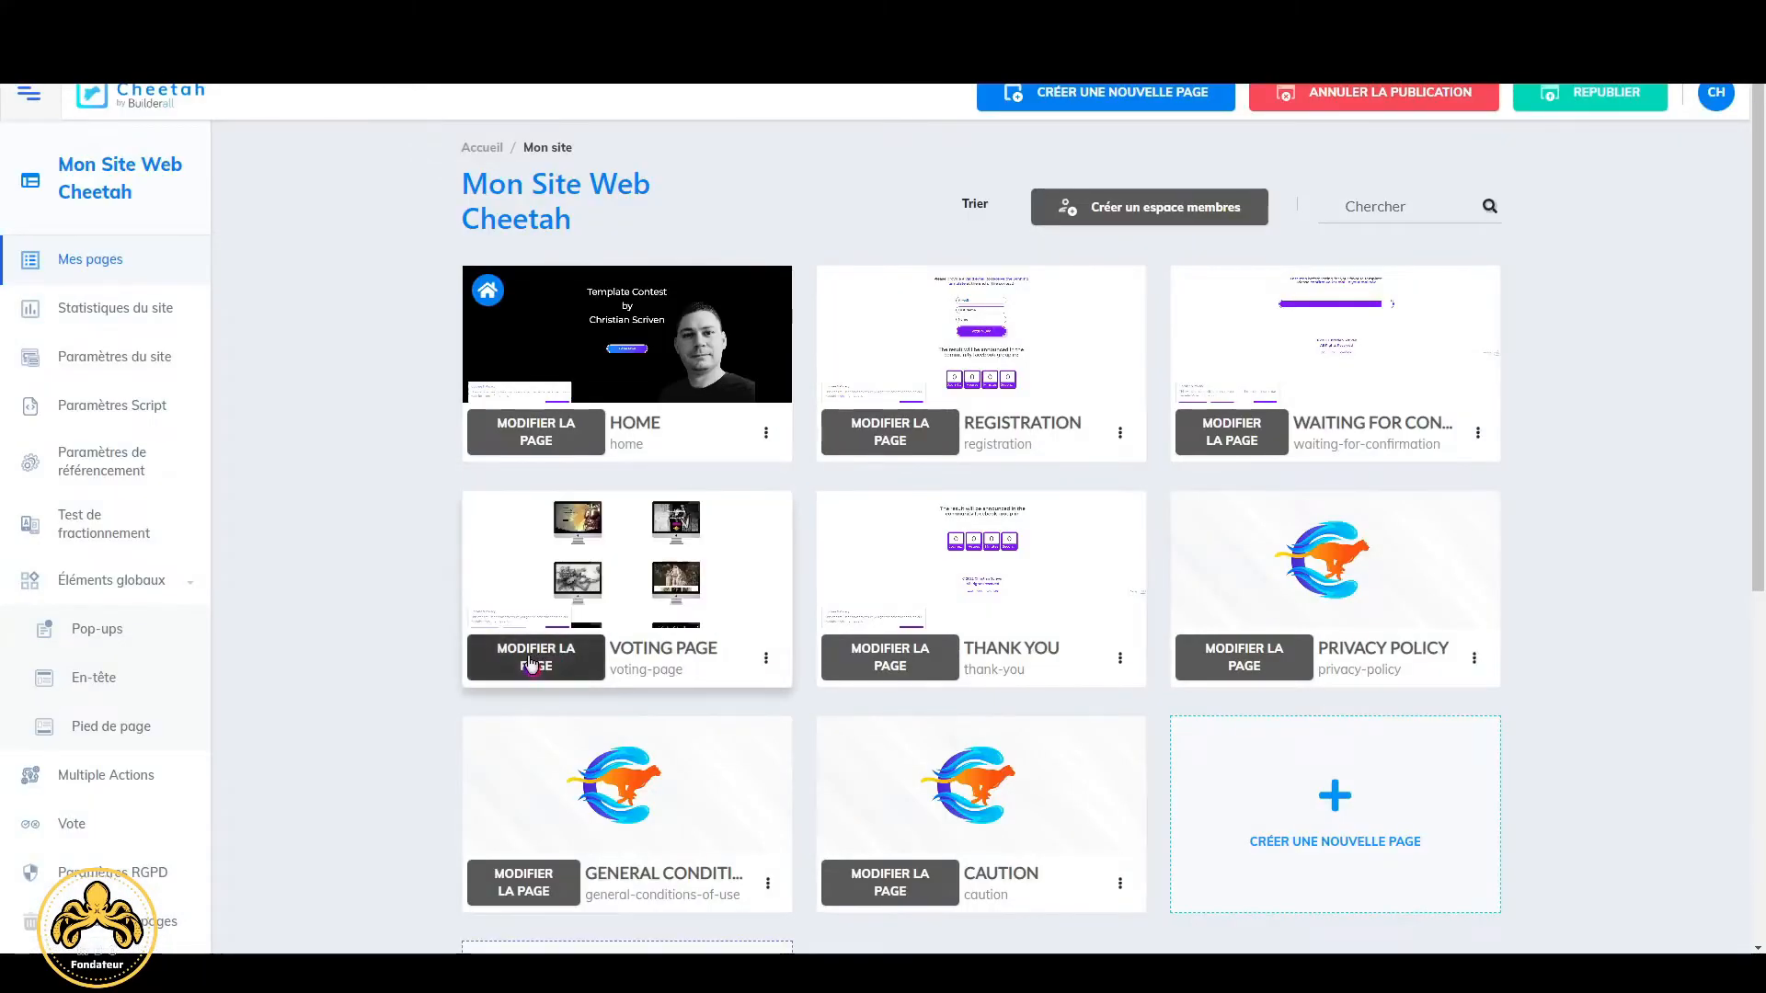
pyautogui.click(526, 664)
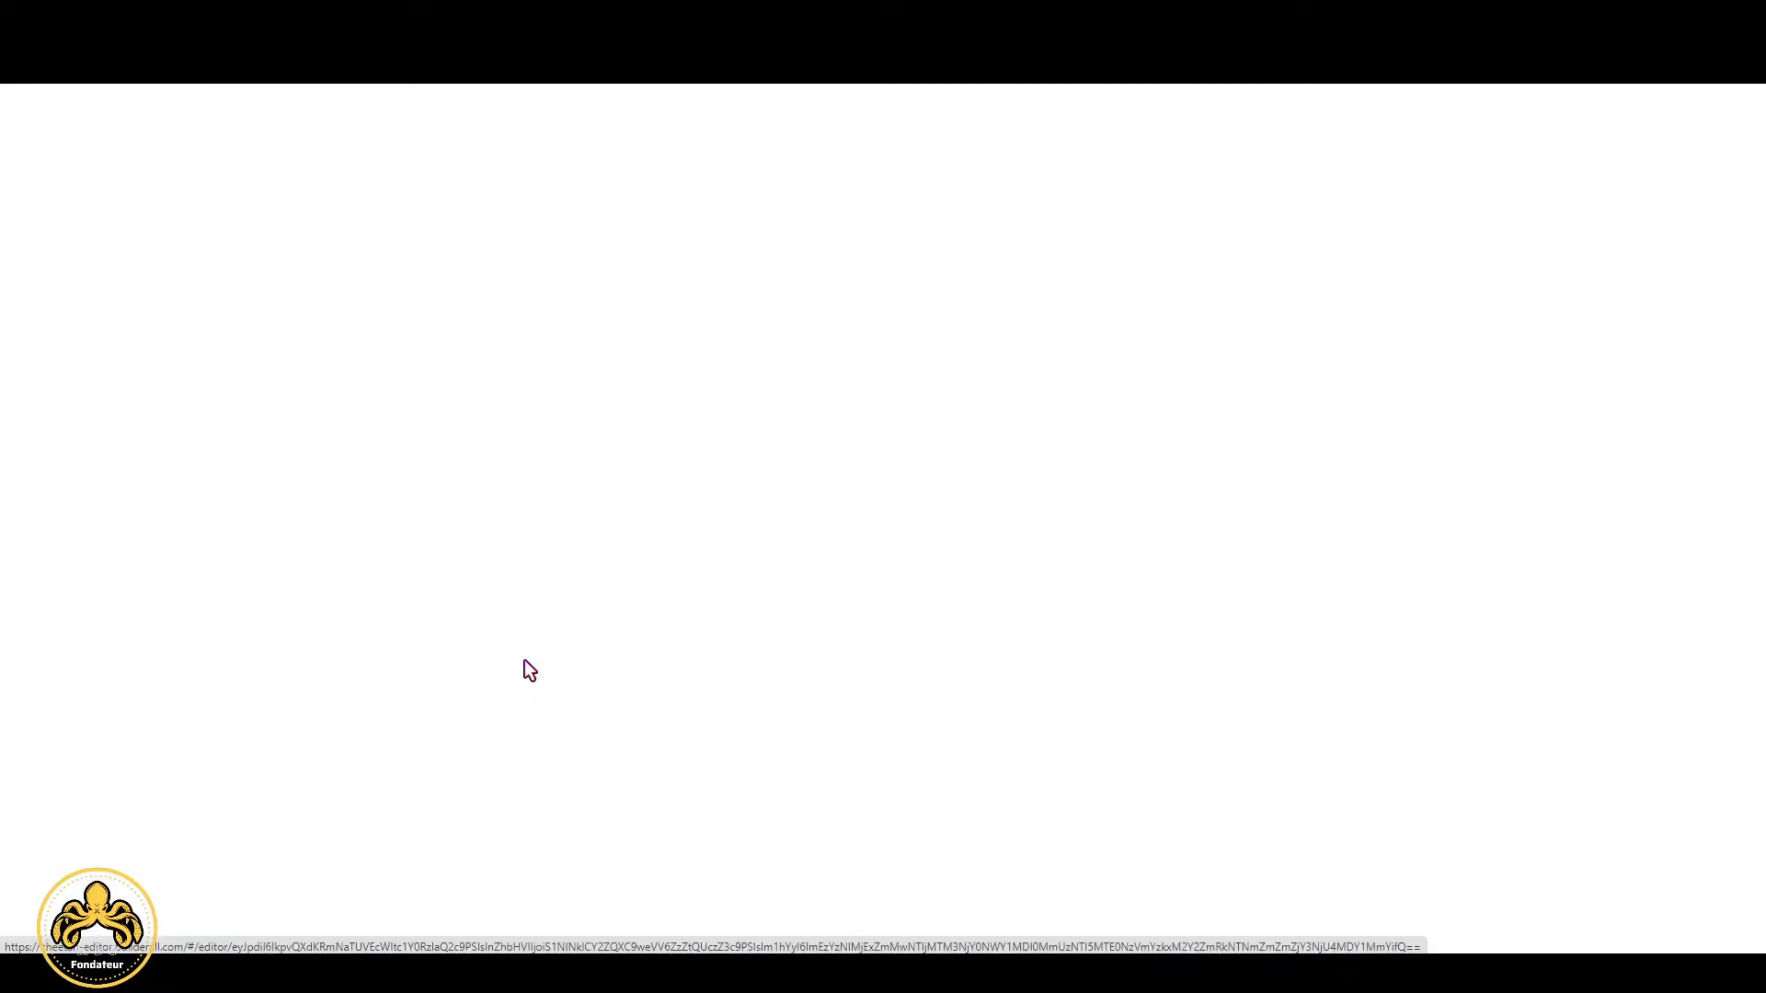
# Step: Select the first template's hover-effect box under "MAKE YOUR CHOICE" and display its hover state for editing
pyautogui.scroll(-10, 532, 663)
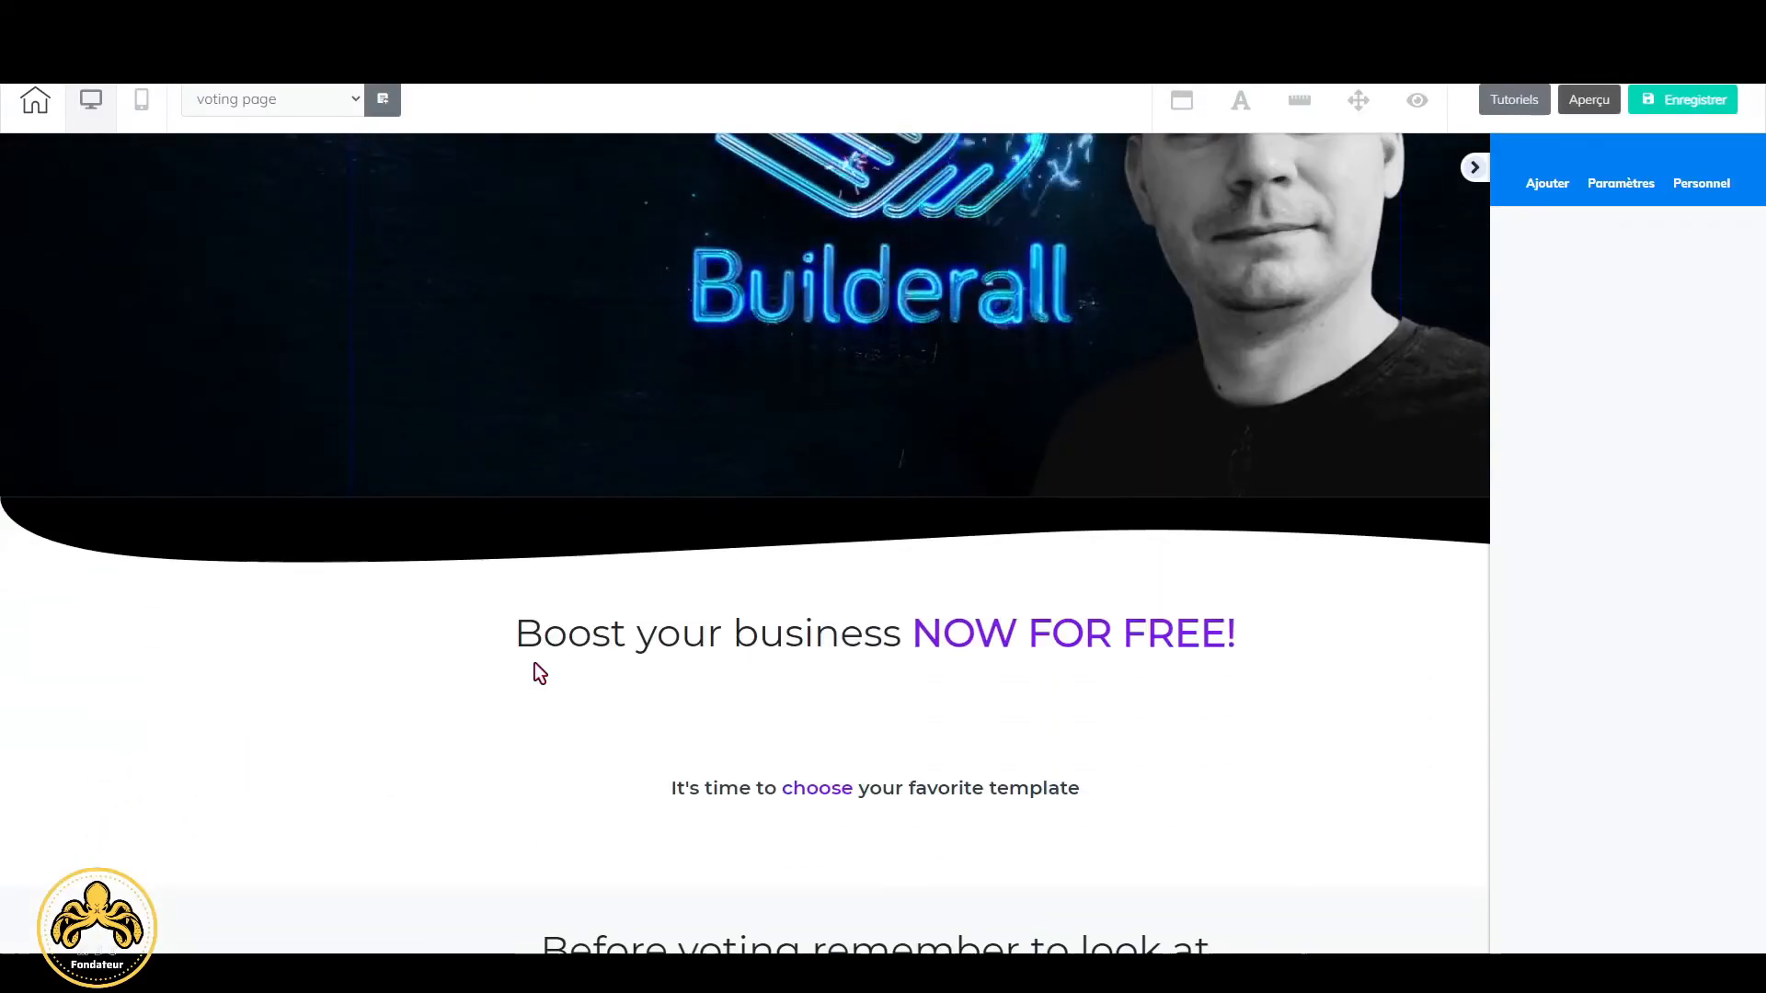
pyautogui.scroll(-10, 536, 670)
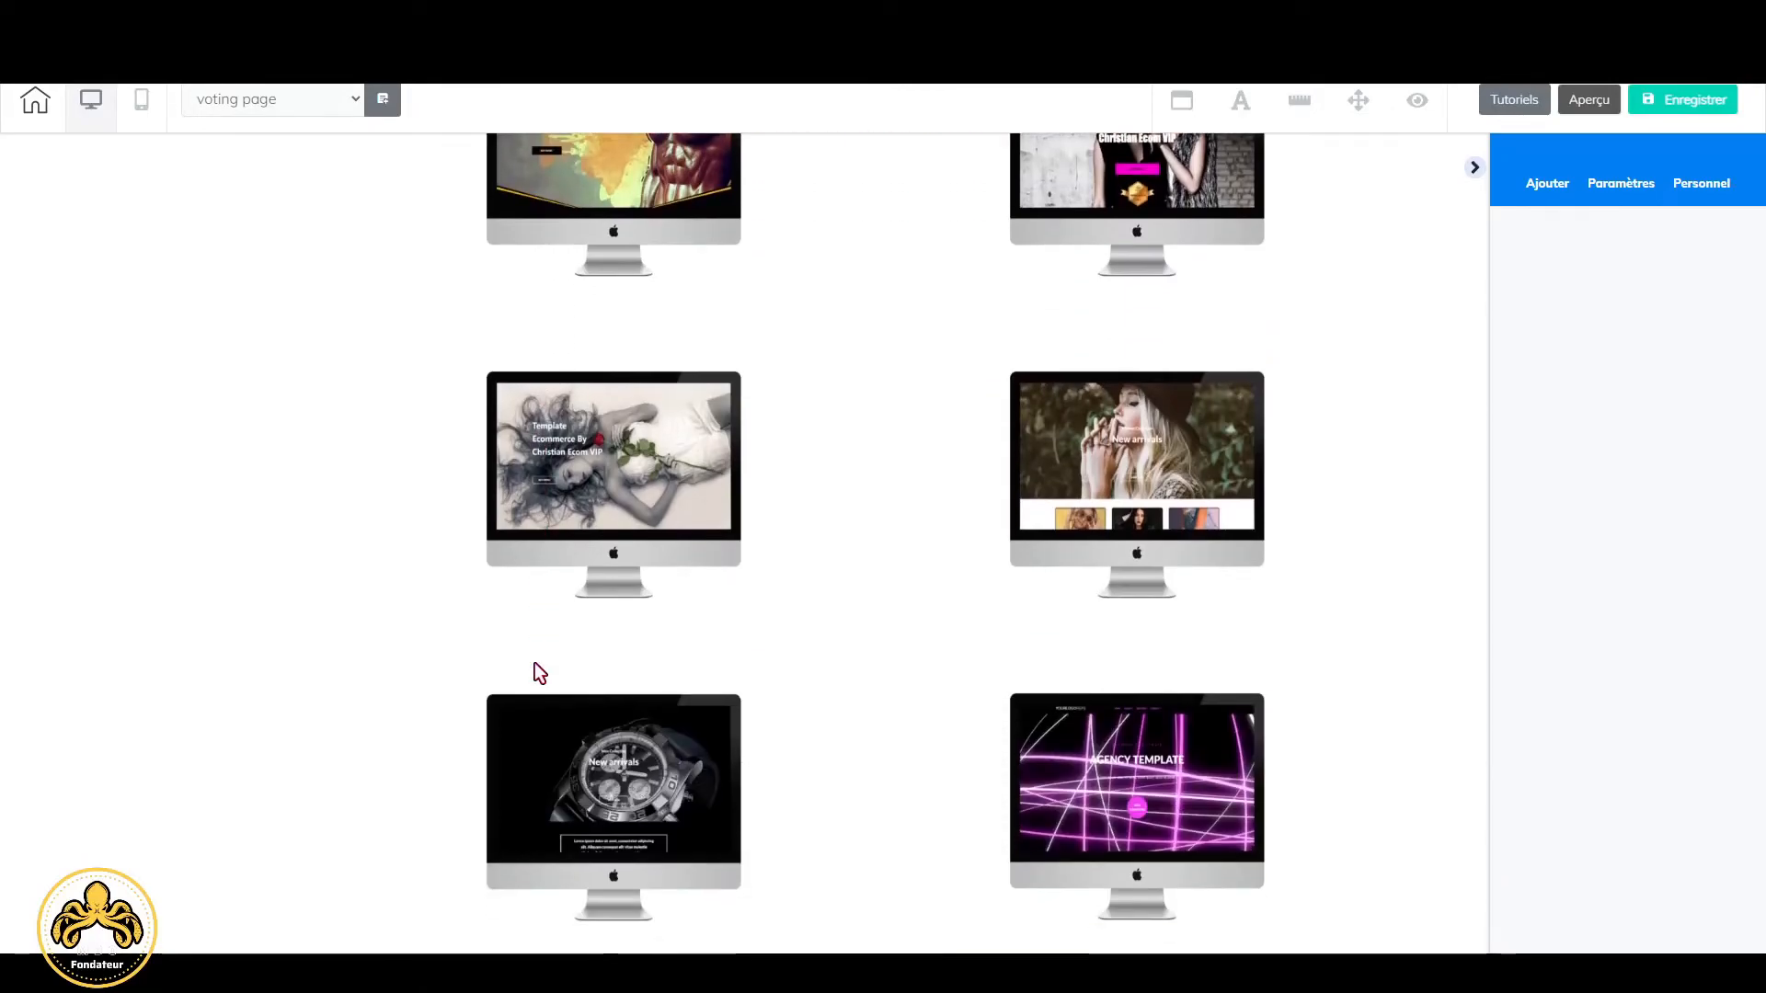
pyautogui.scroll(3, 537, 670)
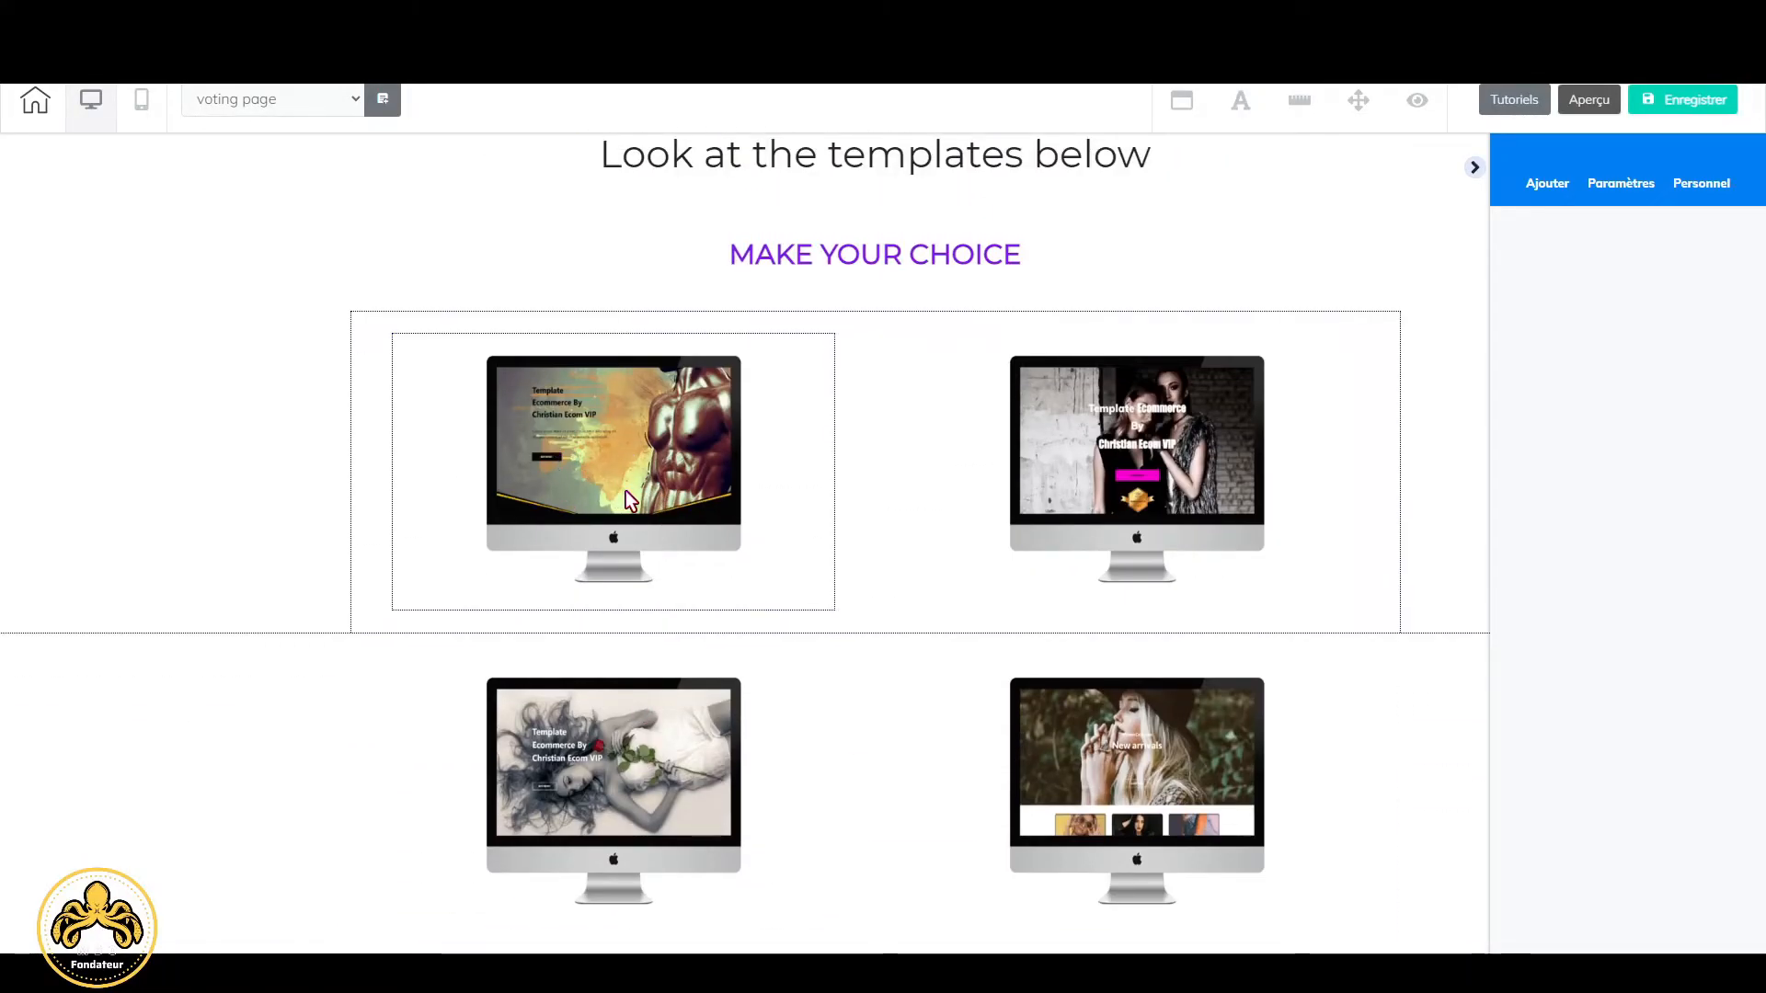
pyautogui.click(631, 501)
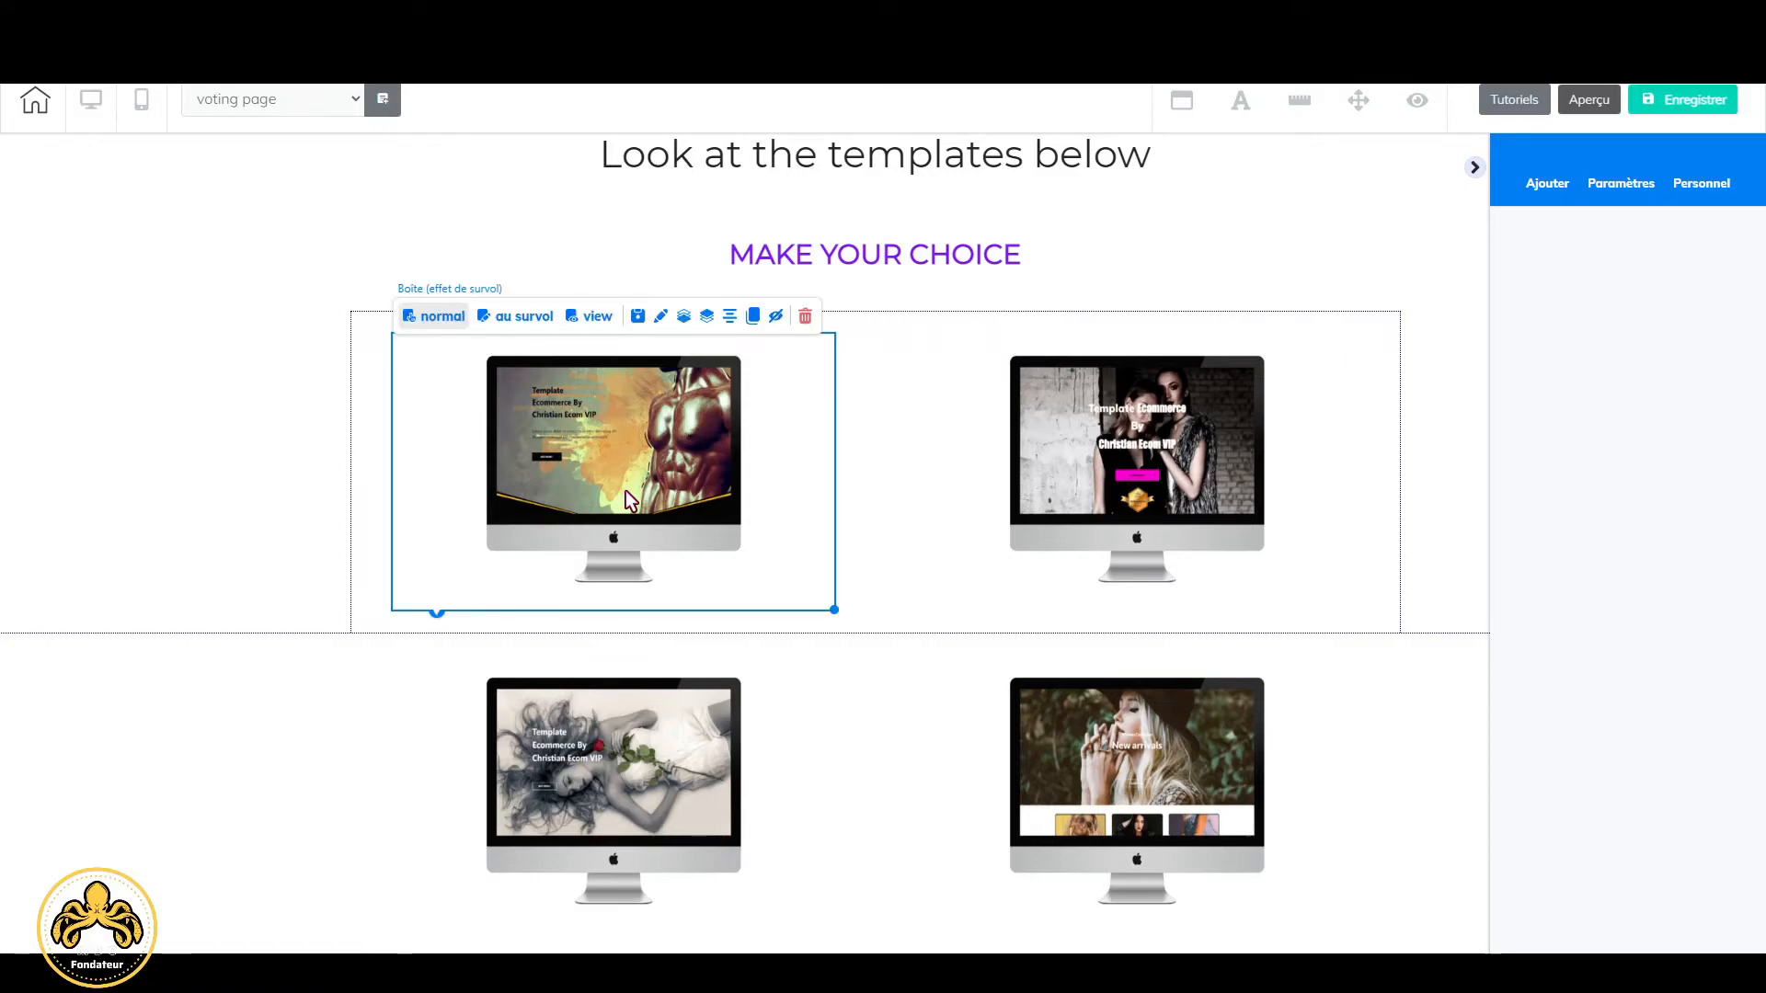
pyautogui.click(522, 319)
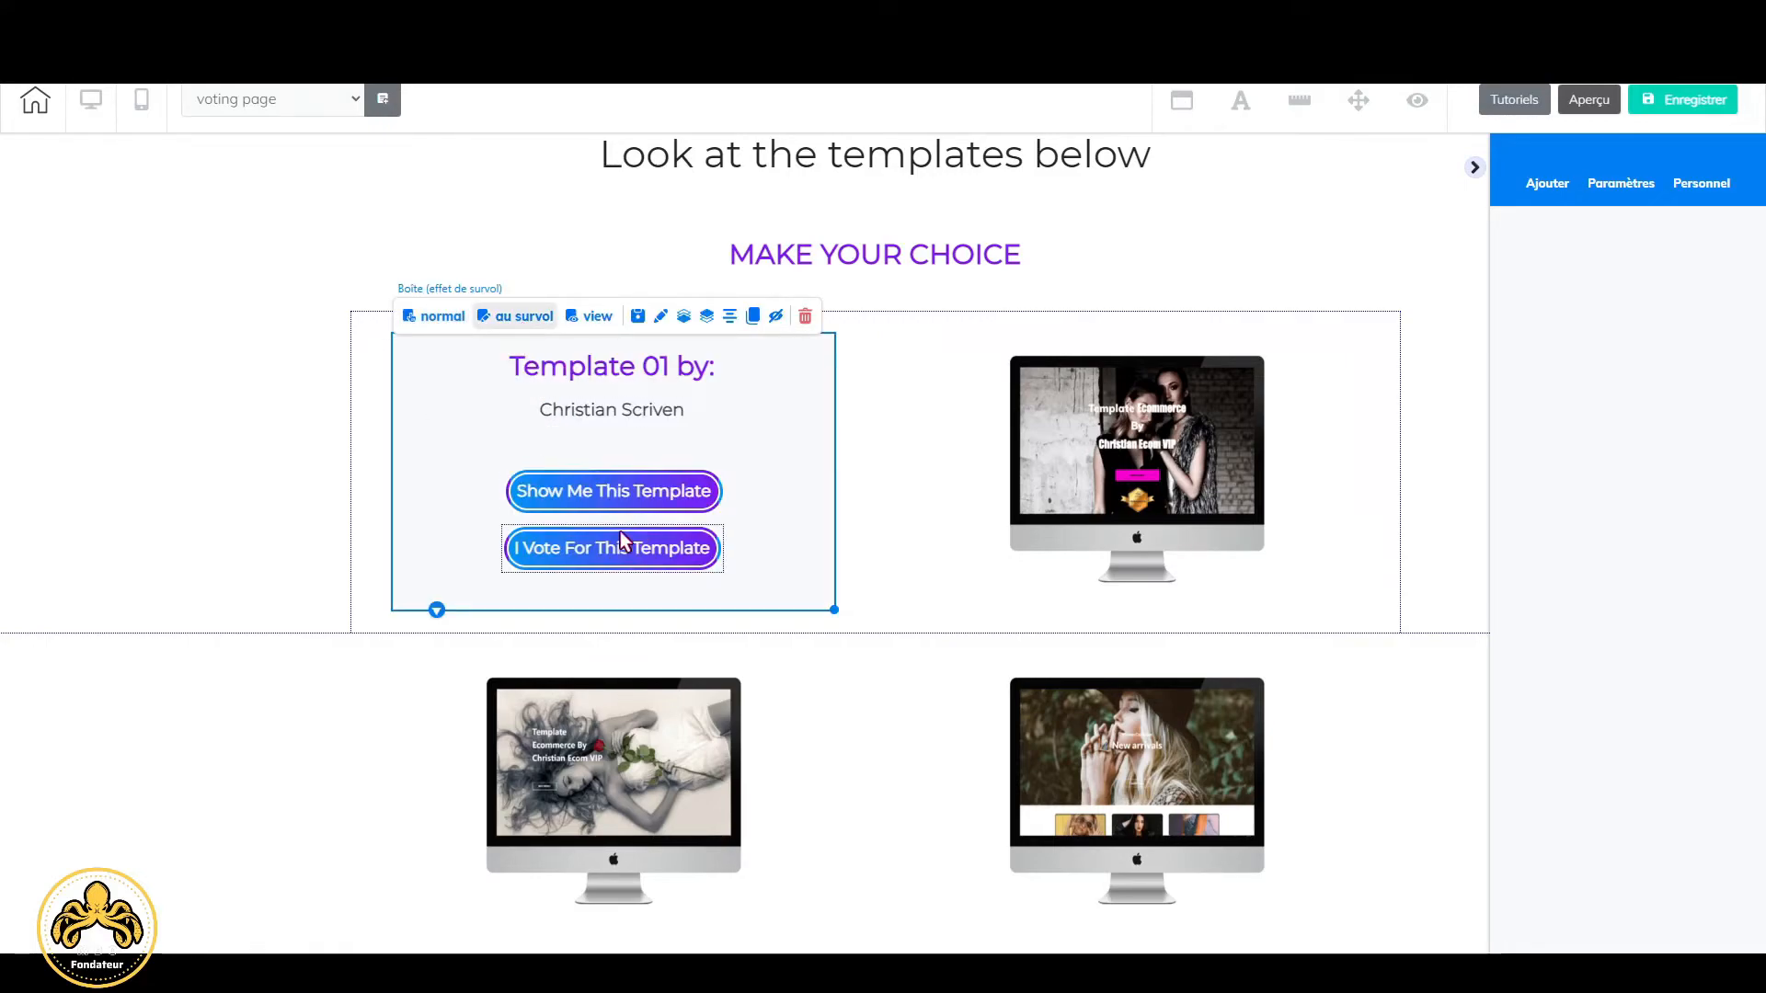
# Step: Inspect the first template's "I Vote For This Template" button link, including its voting question and answer choices, and leave it without saving
pyautogui.click(577, 551)
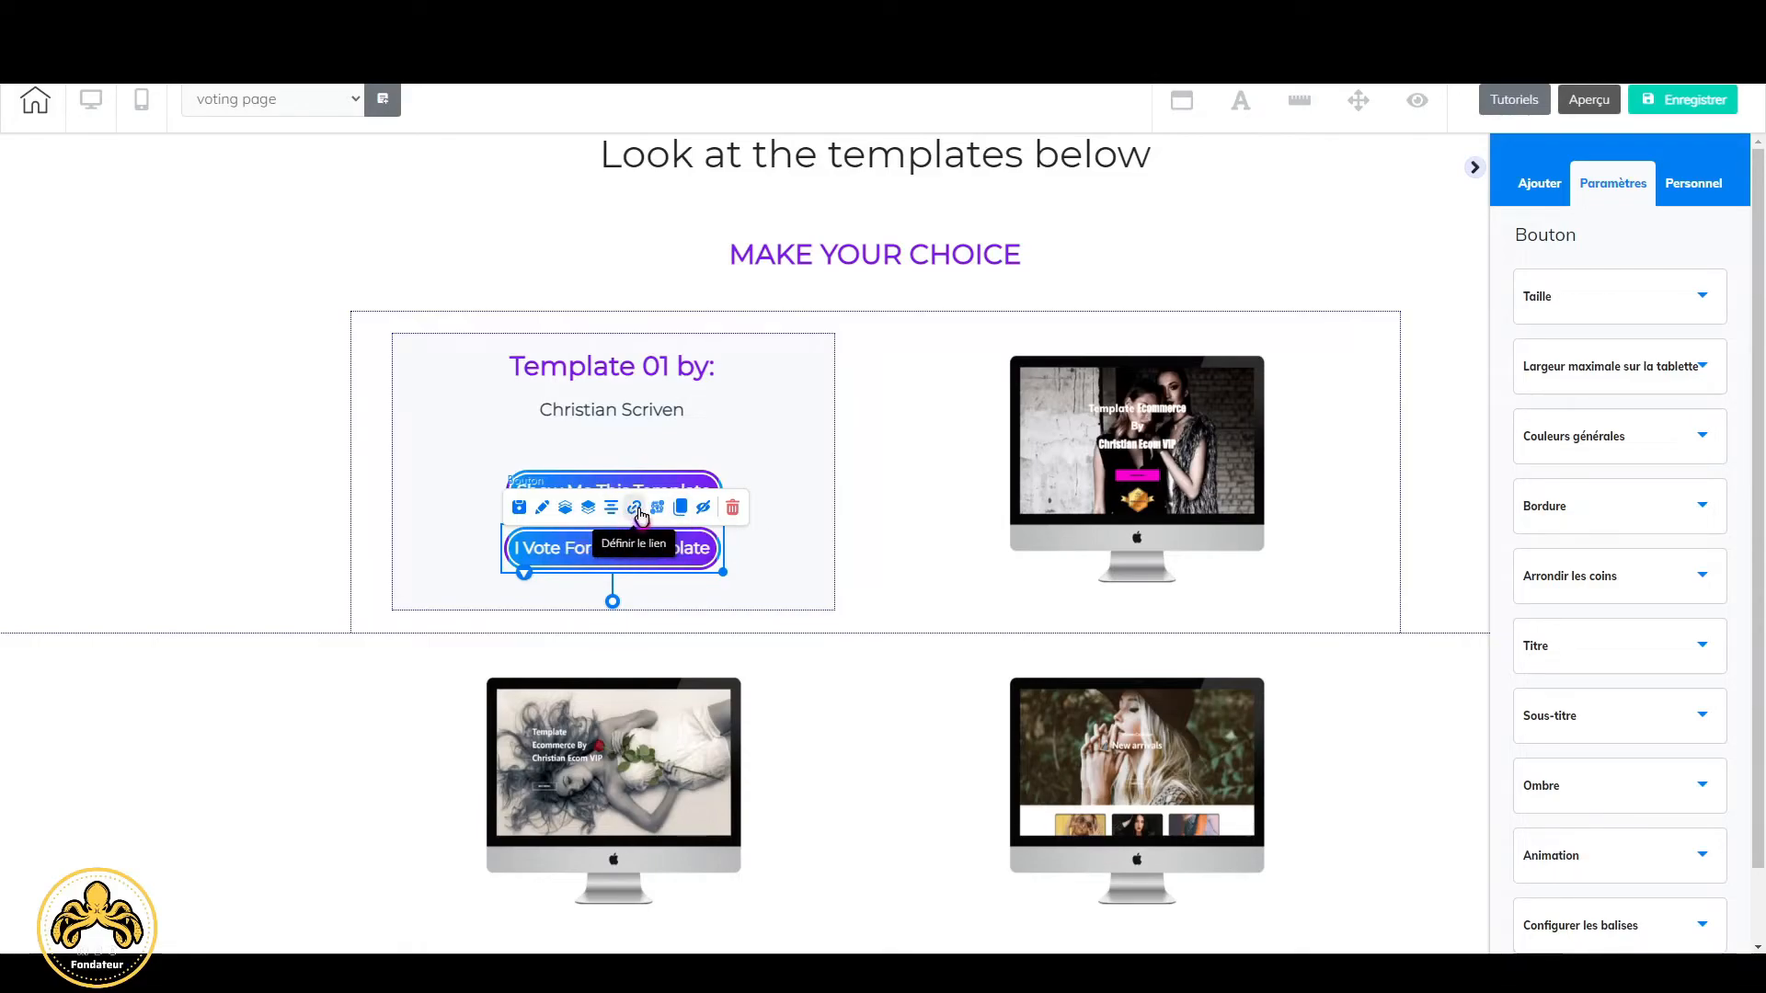
pyautogui.click(636, 509)
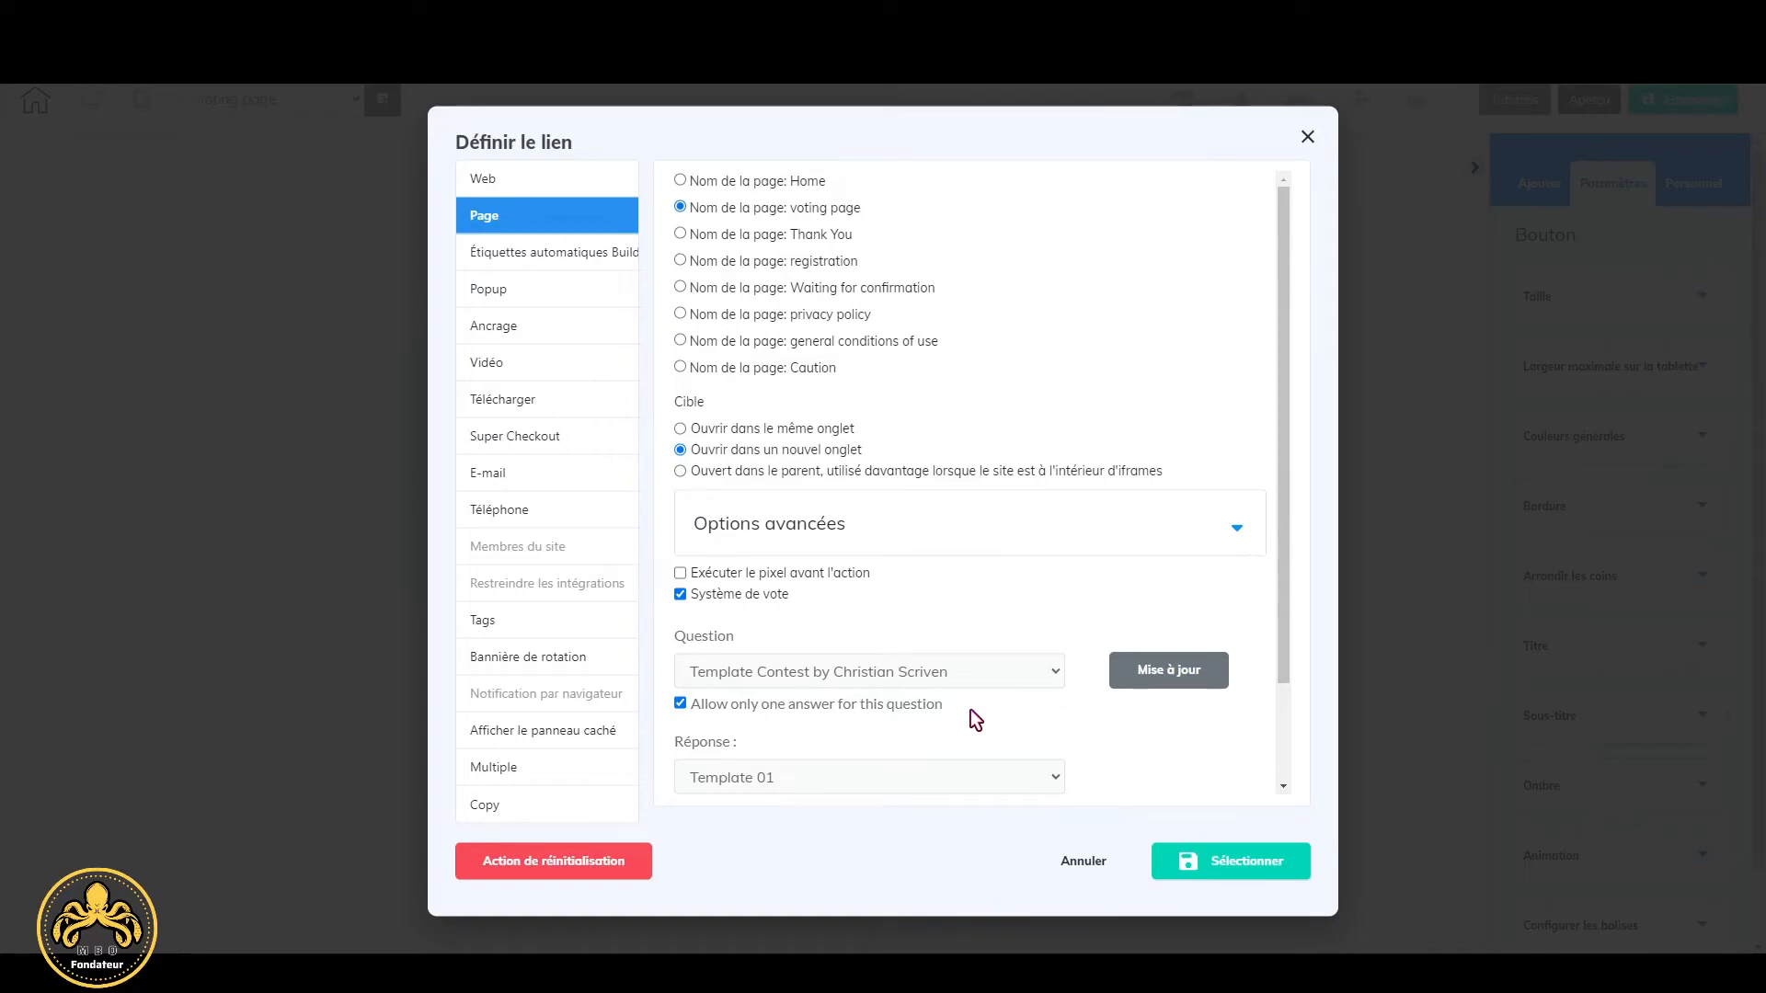
pyautogui.click(1056, 773)
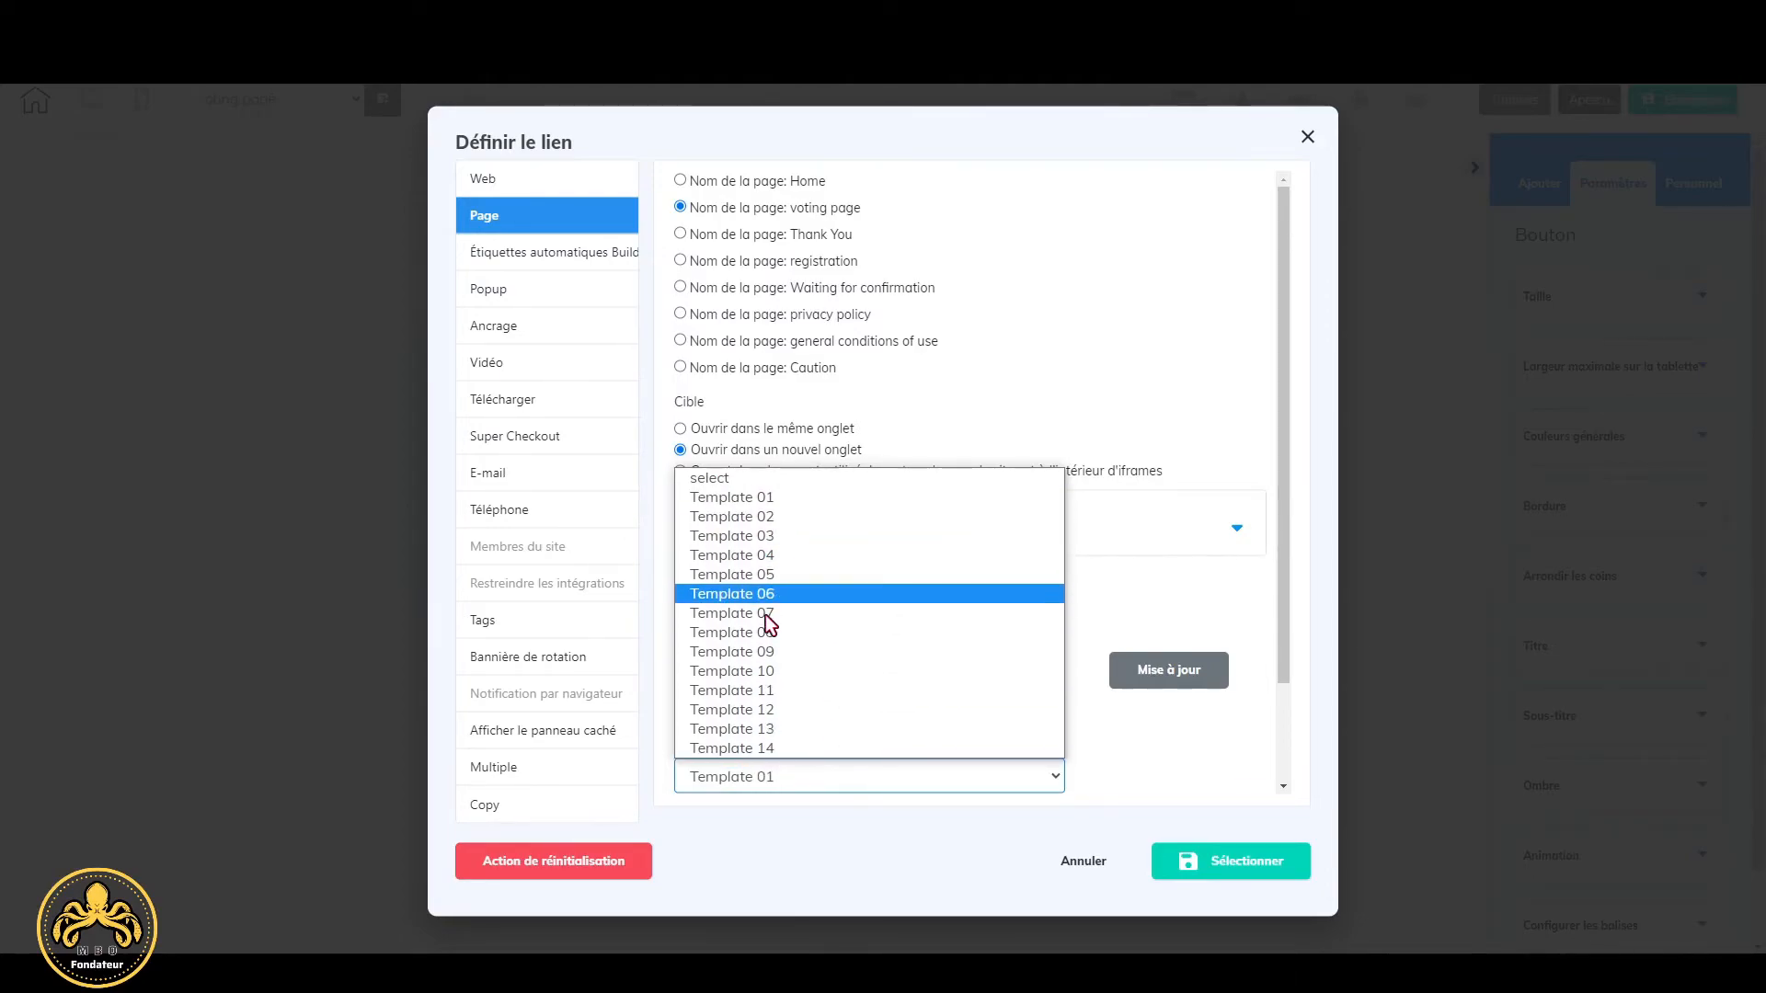
pyautogui.click(1161, 736)
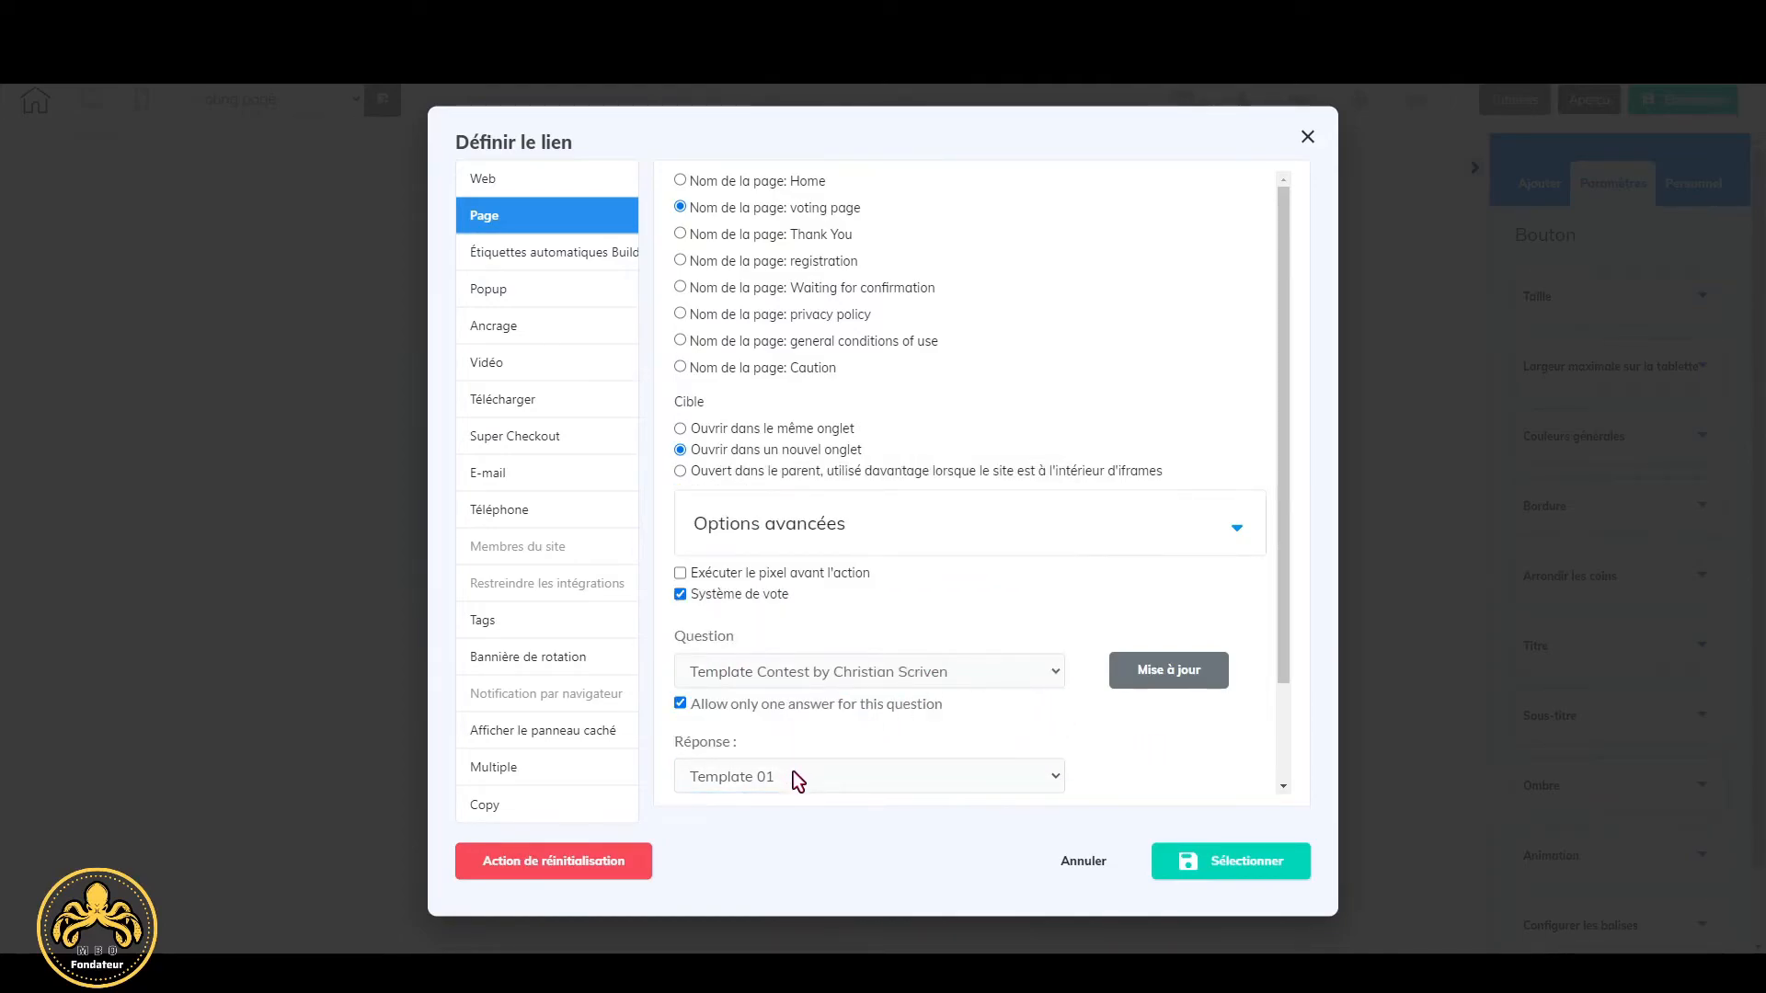
pyautogui.click(1085, 865)
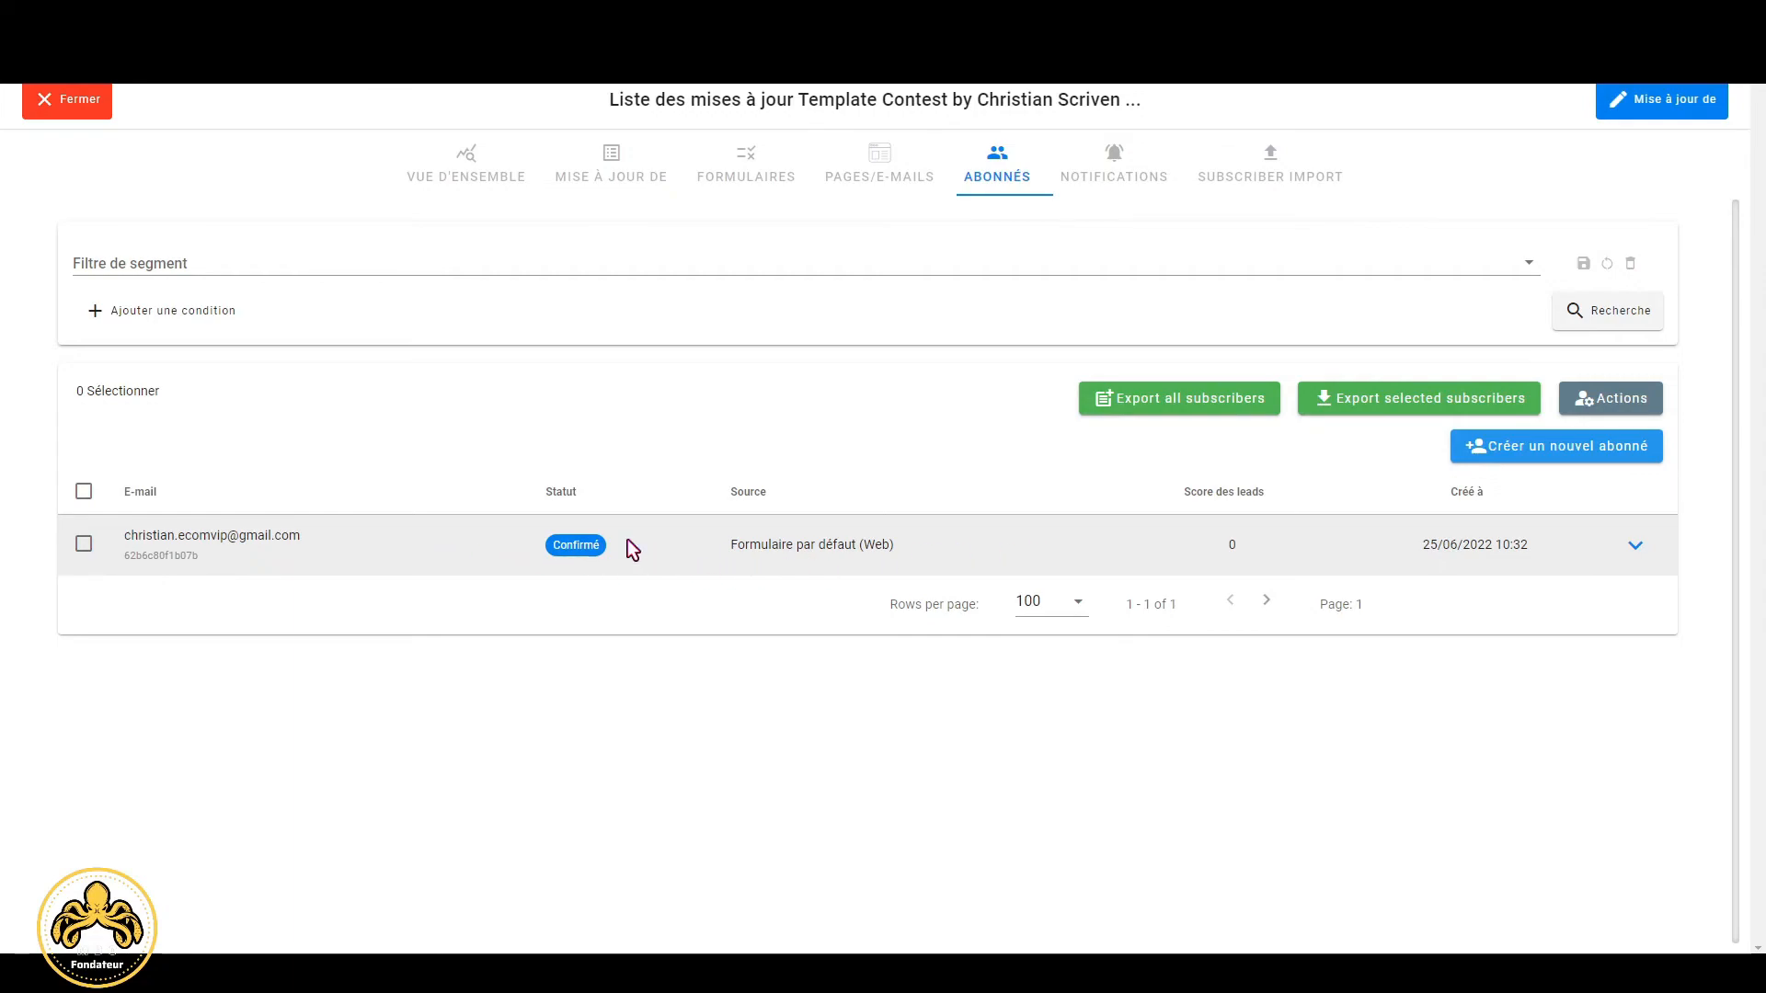
# Step: Switch to the webmail inbox and open the "Welcome" email
pyautogui.click(78, 57)
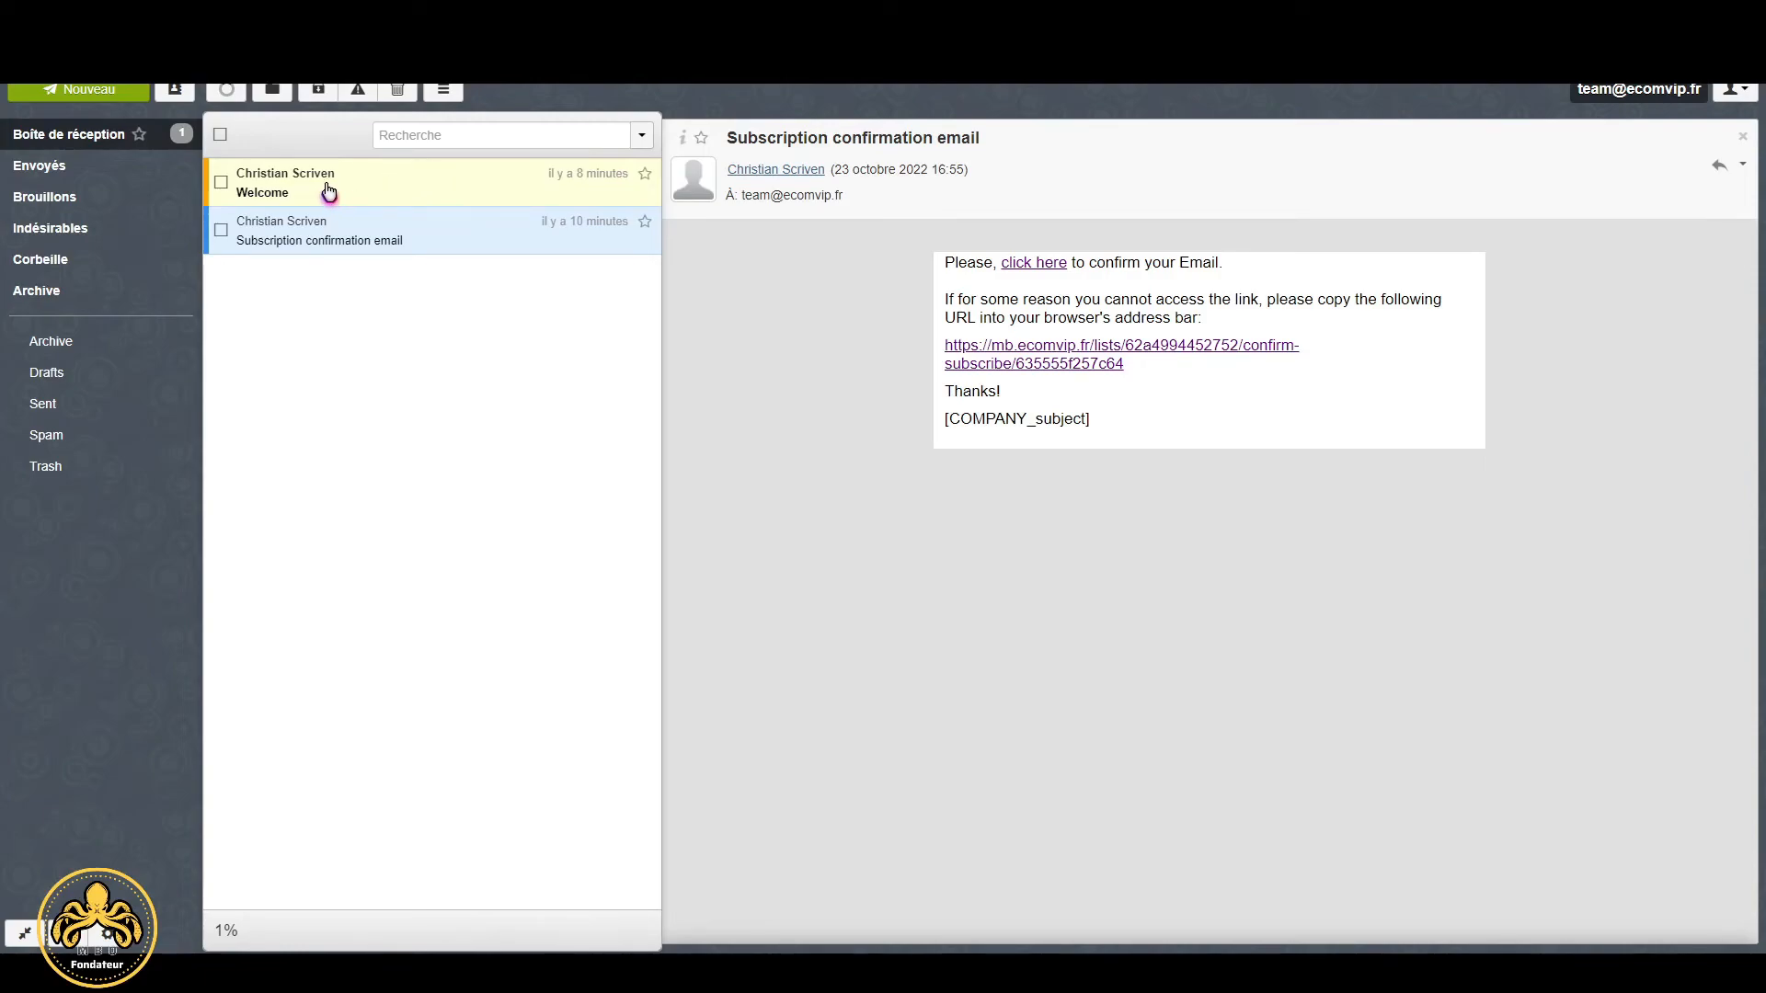
pyautogui.click(328, 192)
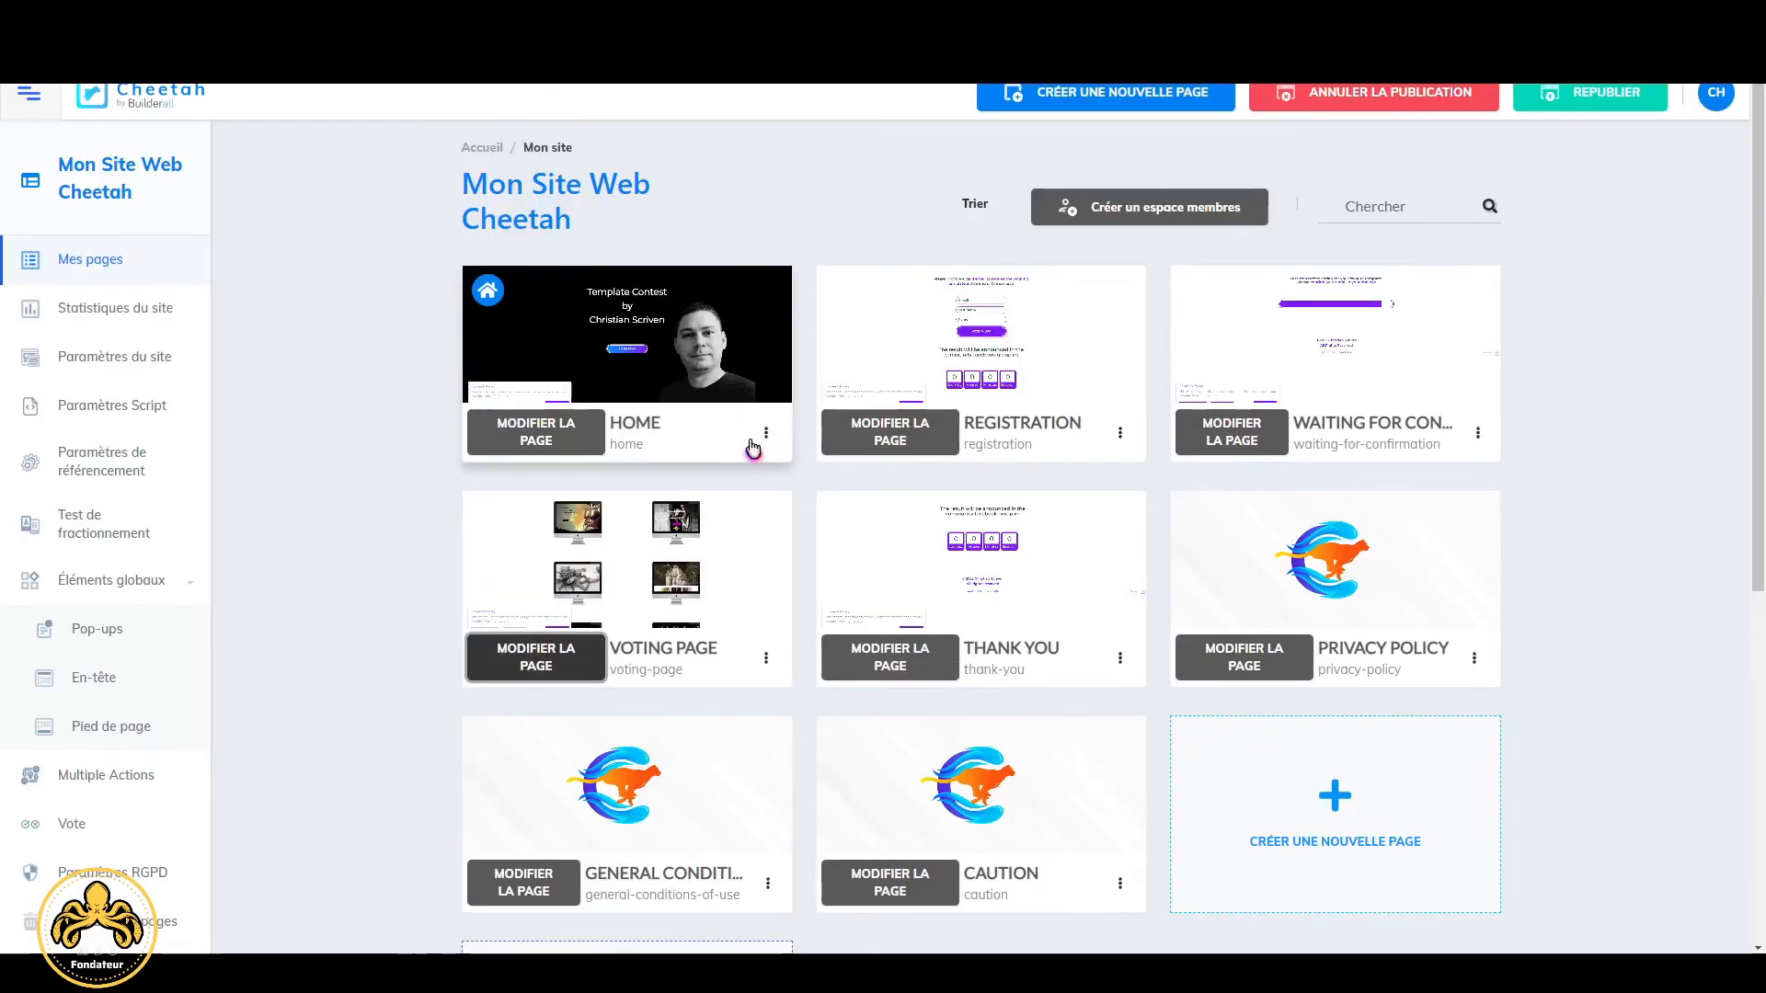
# Step: Open the live site version of the HOME page from the Cheetah page list and review it from start to end
pyautogui.click(769, 446)
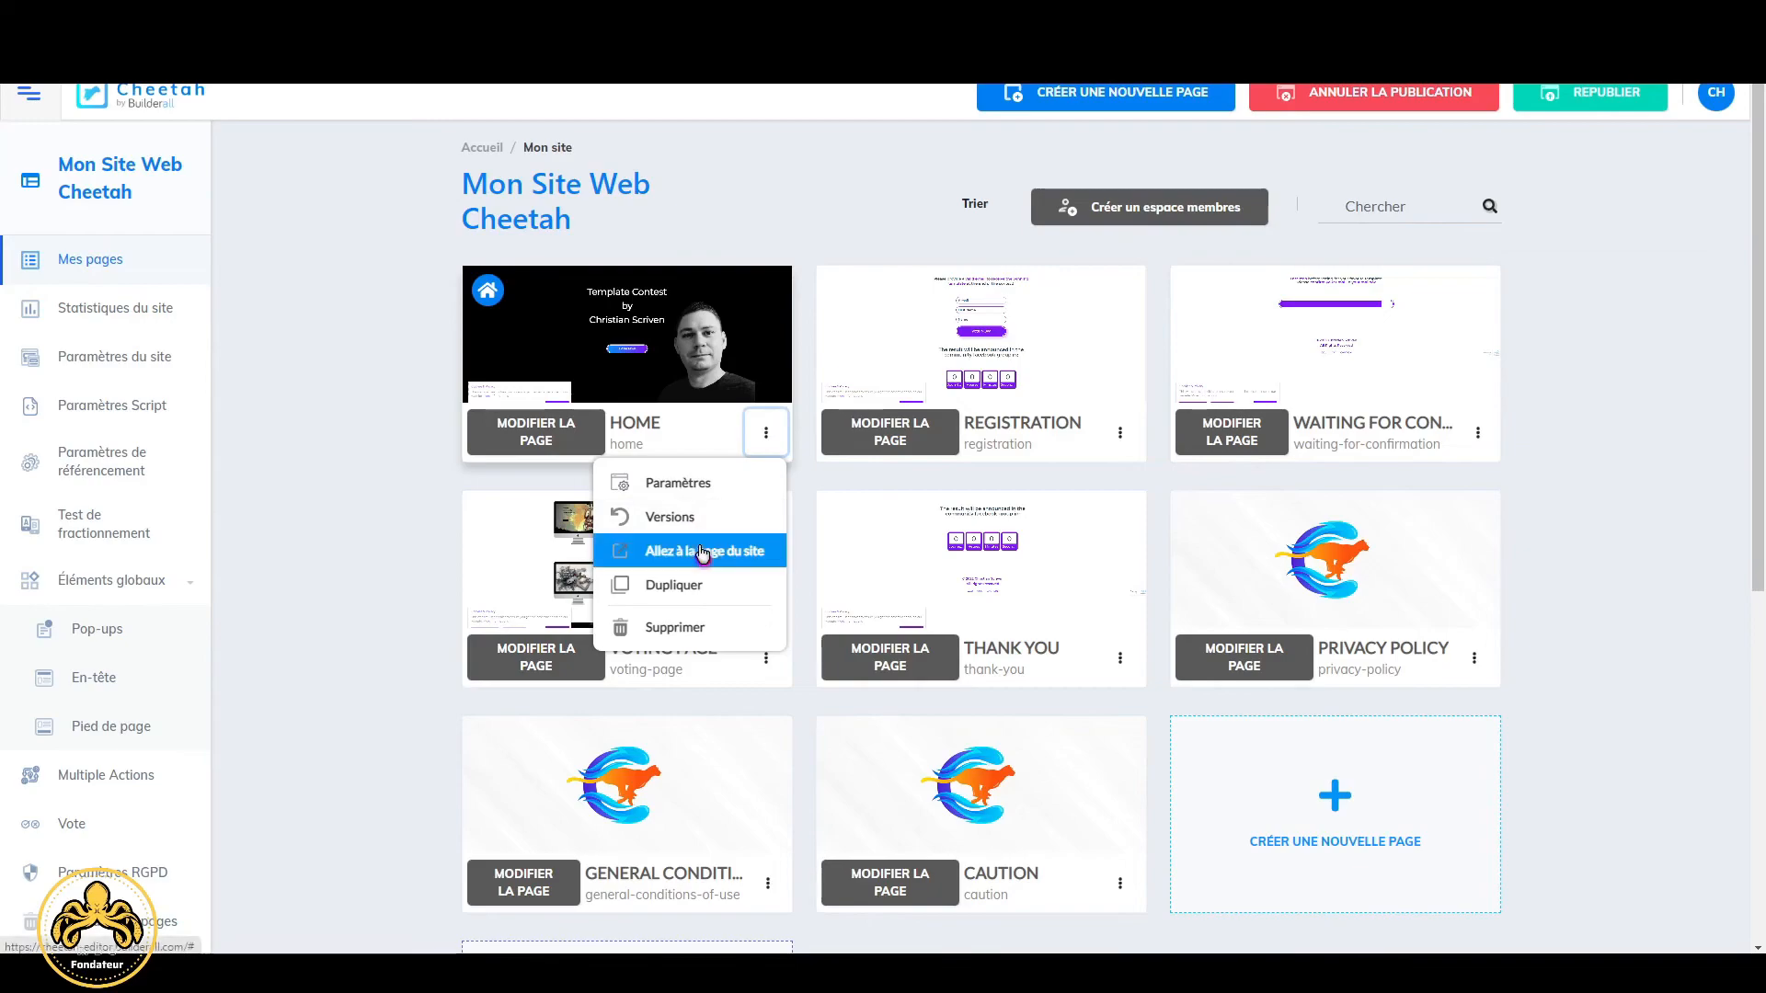
pyautogui.click(699, 548)
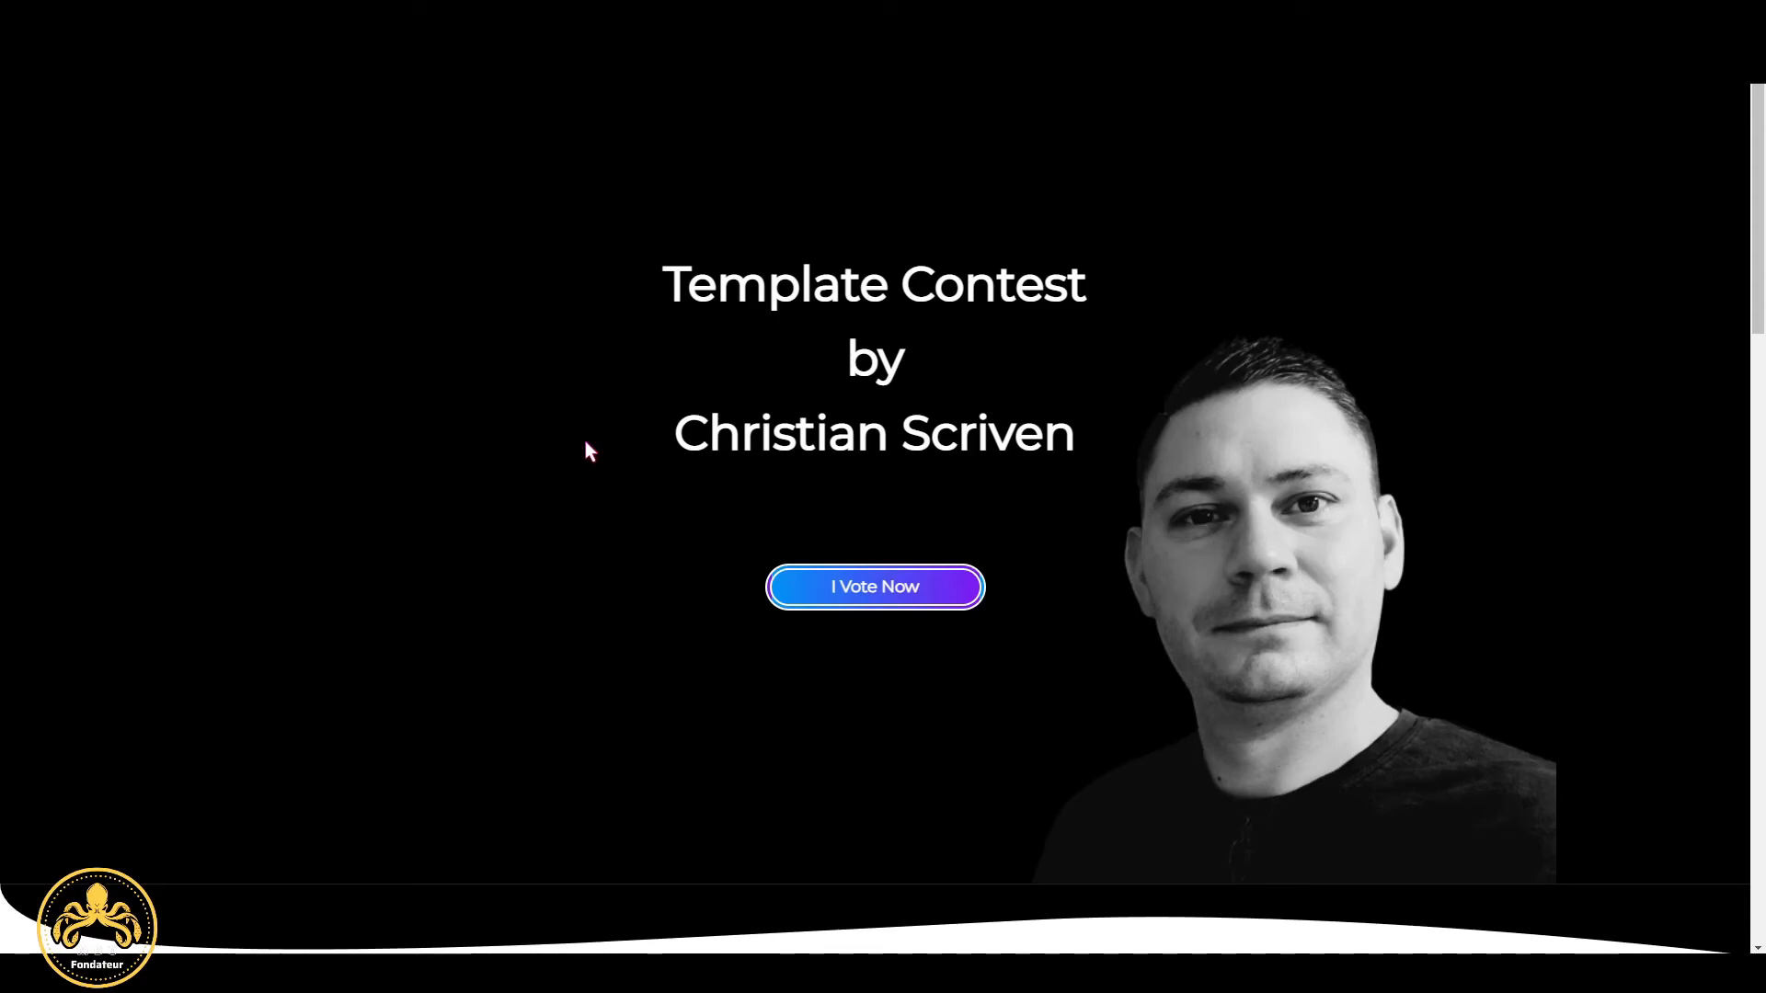
pyautogui.scroll(-10, 644, 615)
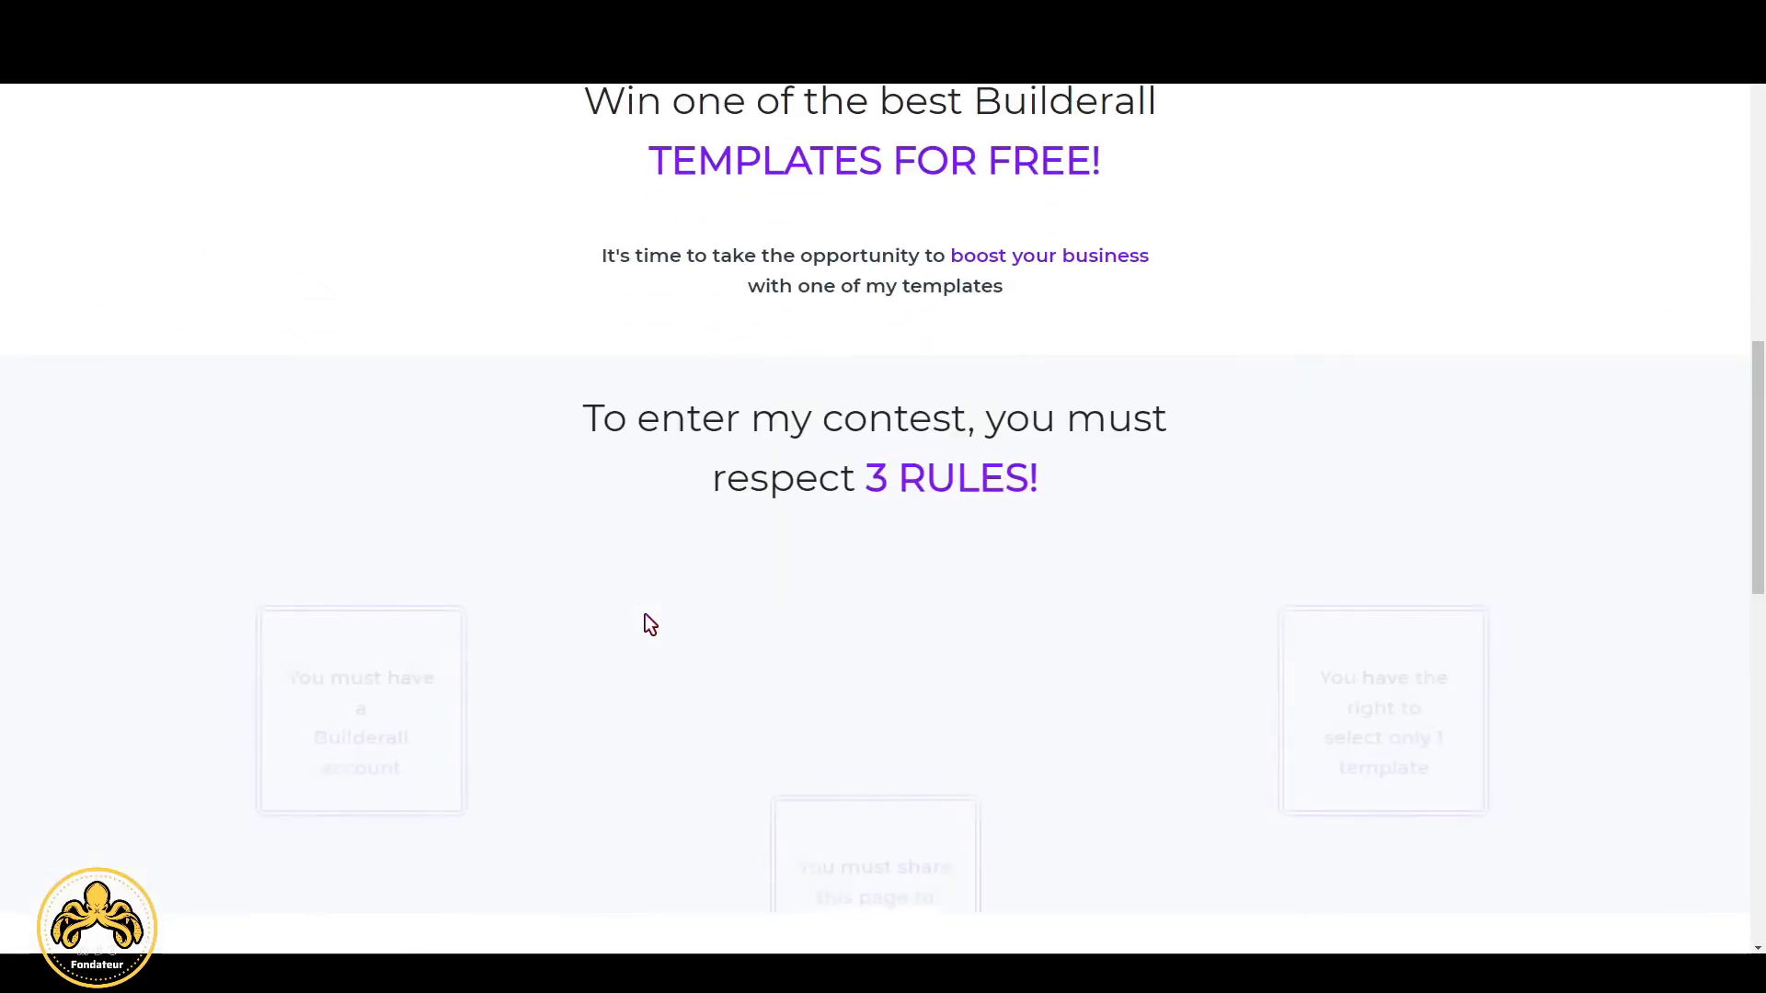
pyautogui.scroll(-2, 644, 615)
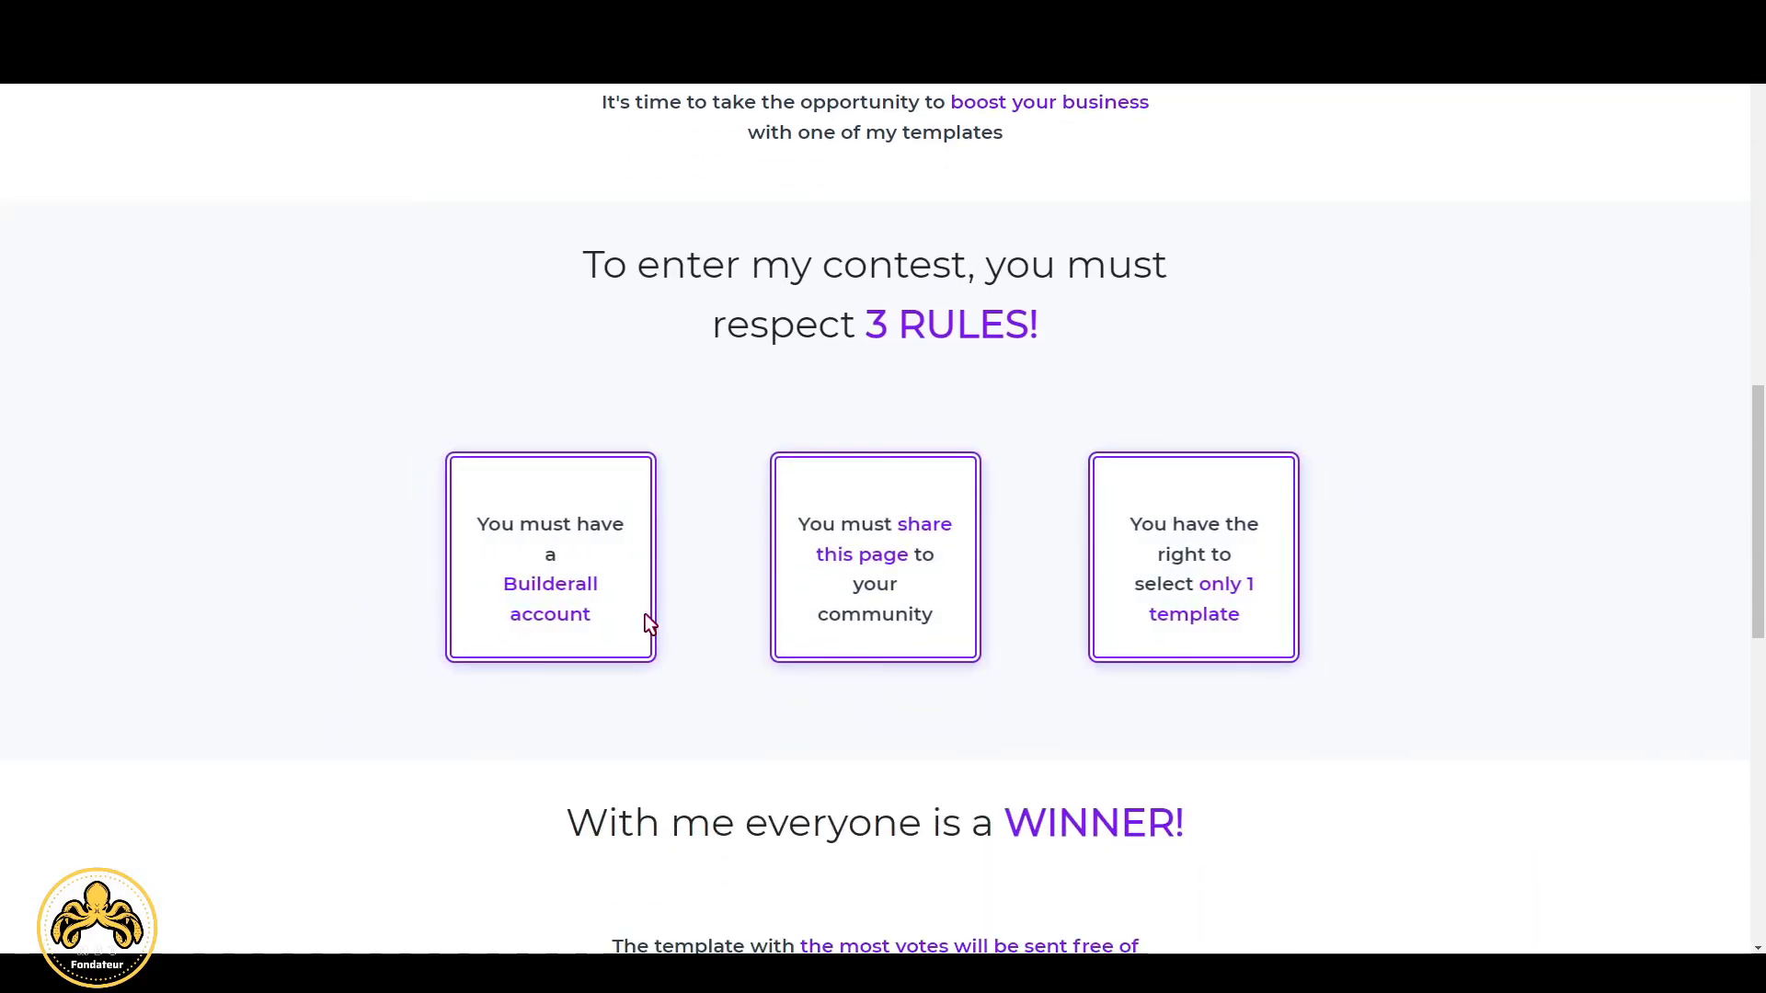
pyautogui.scroll(-11, 644, 615)
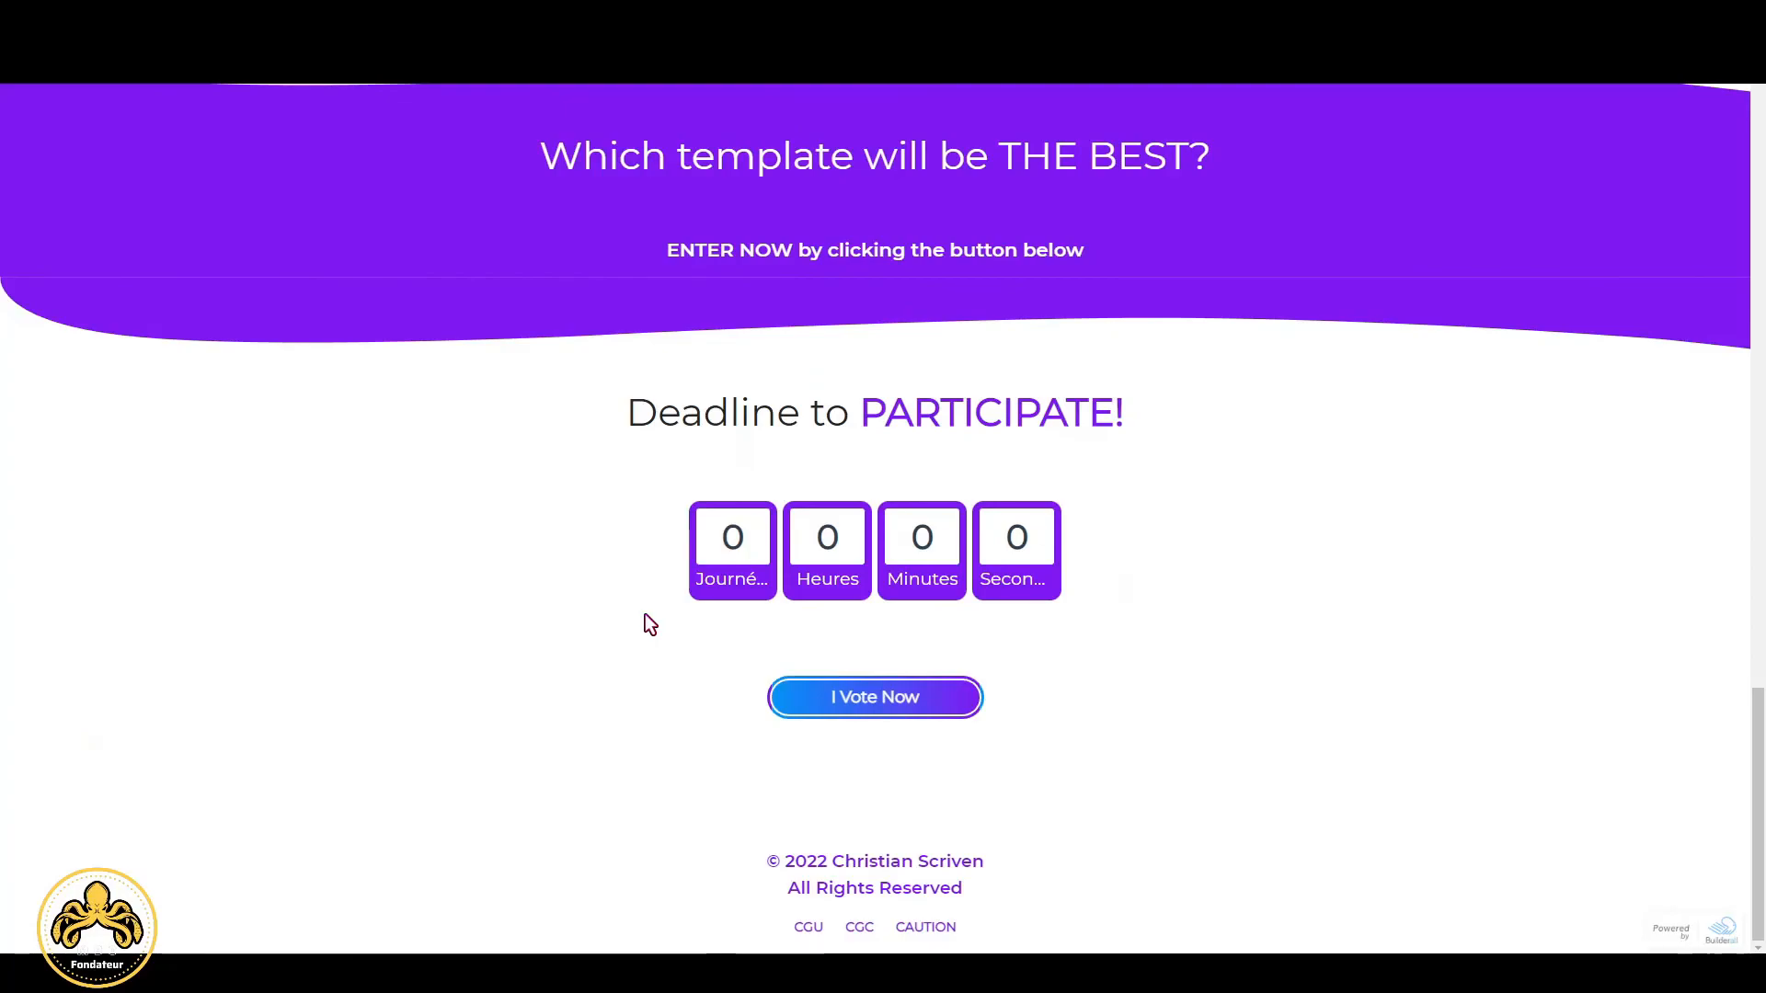
pyautogui.scroll(20, 644, 615)
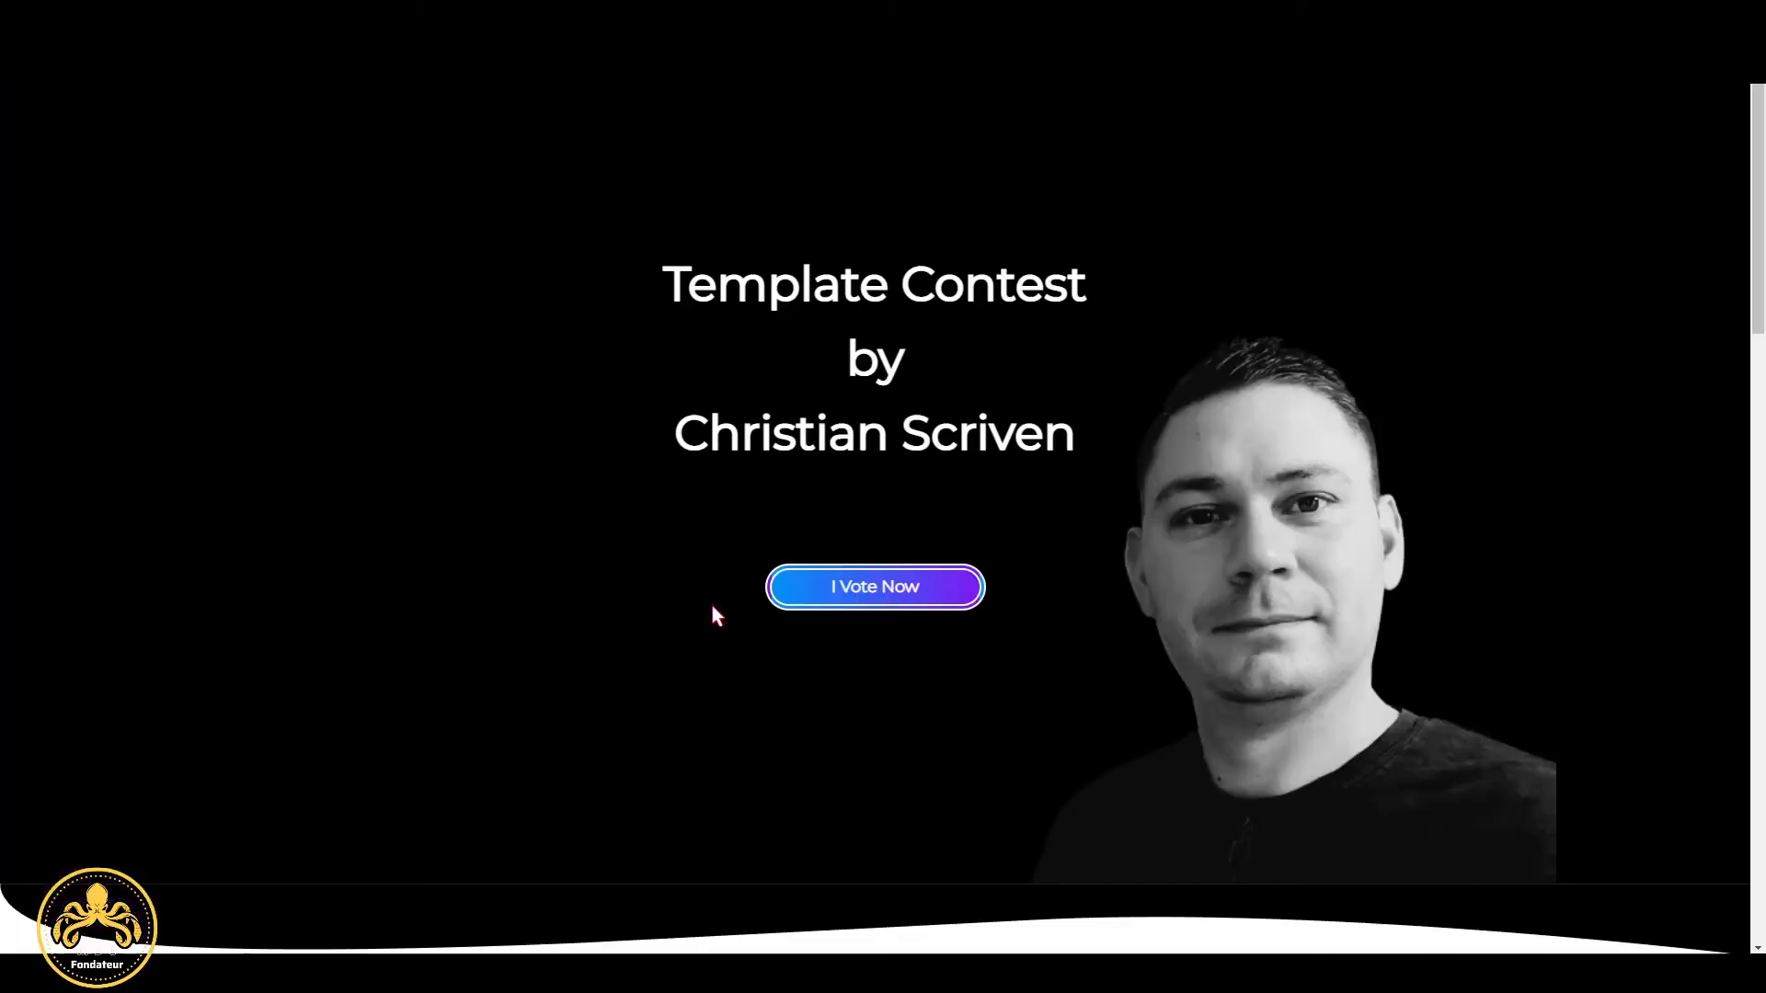